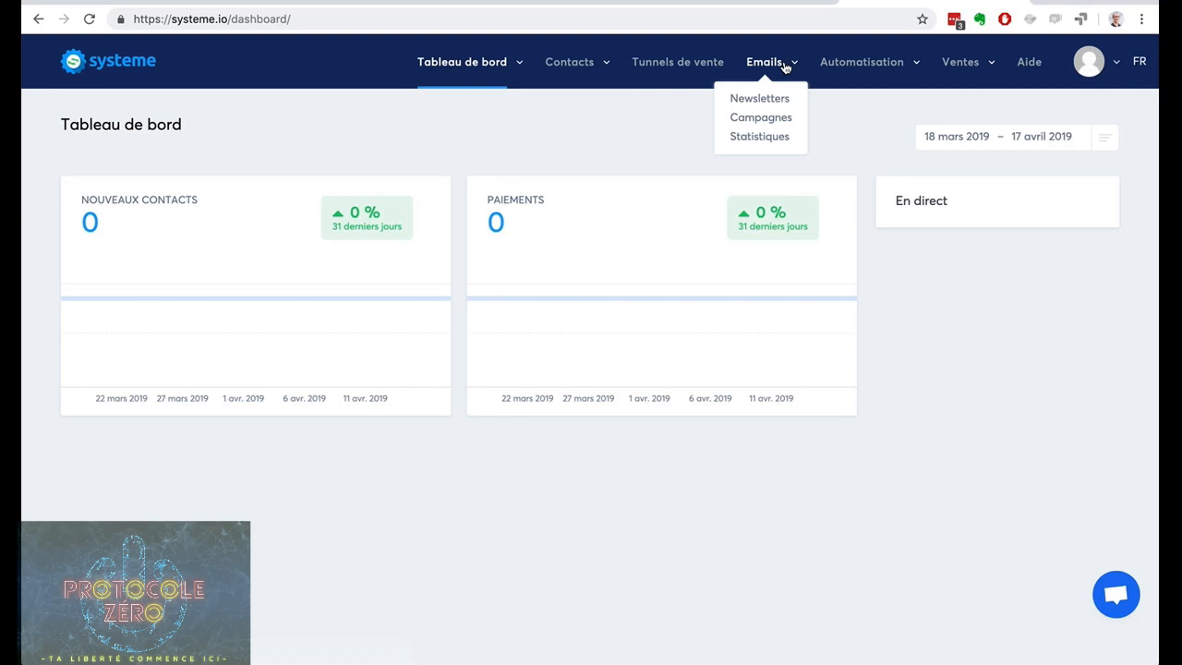
# Step: Start a new newsletter with the subject "La méthode "AGIR" pour investir dans l'immobilier"
pyautogui.click(760, 98)
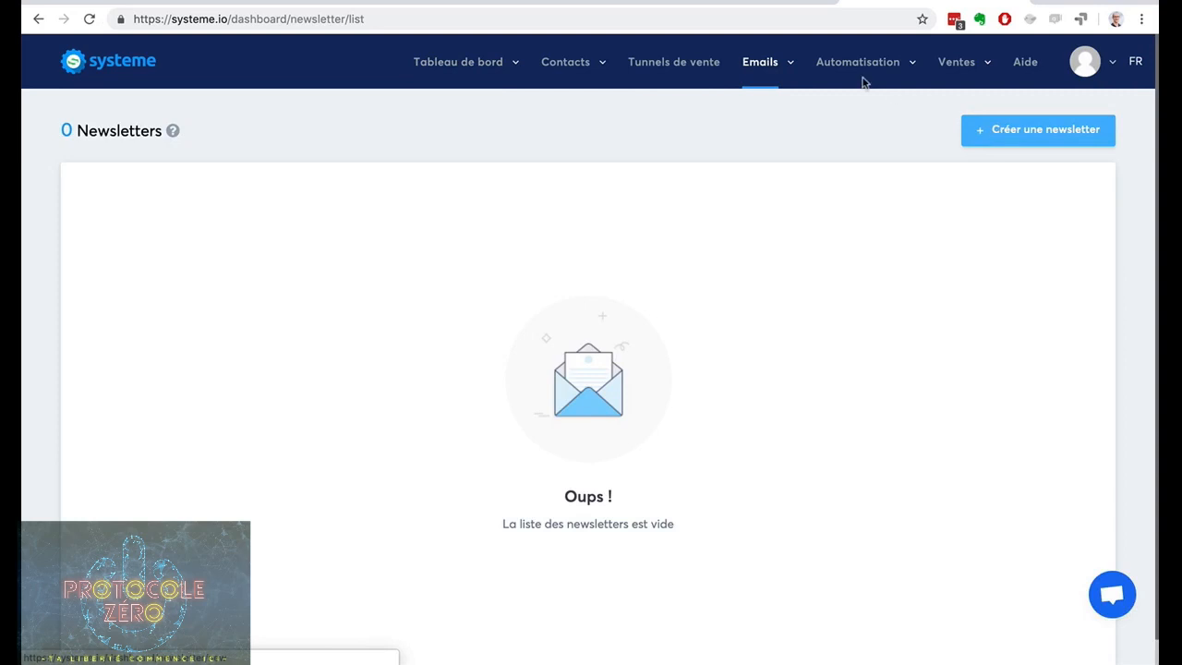
pyautogui.moveTo(772, 61)
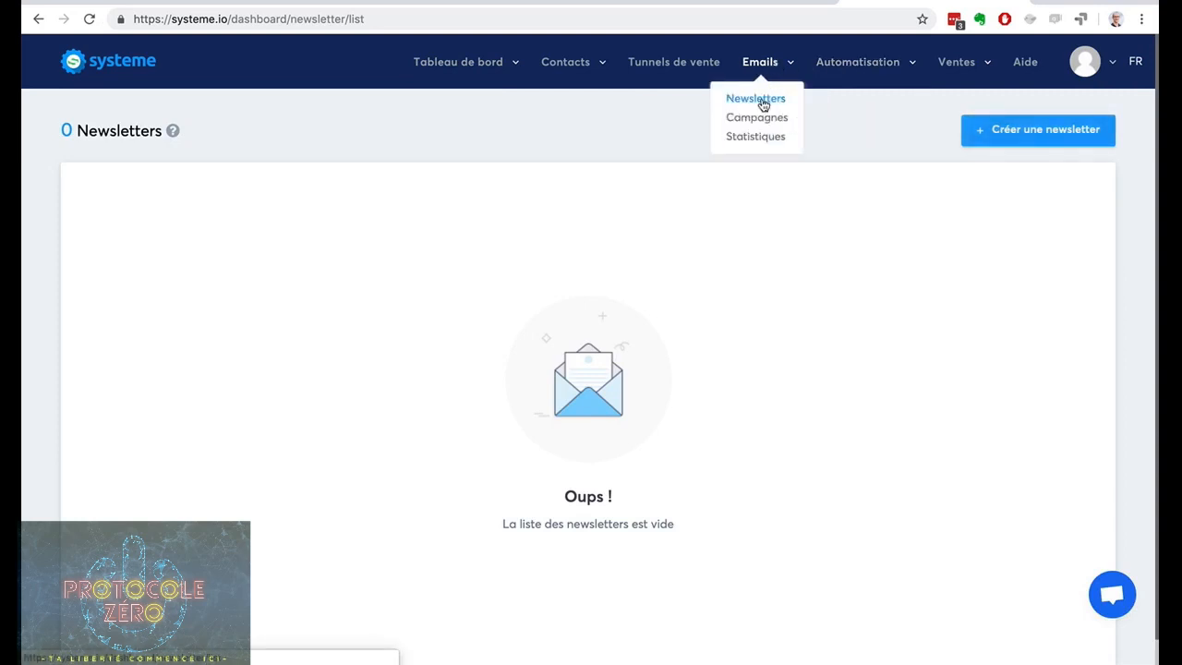
pyautogui.click(1032, 131)
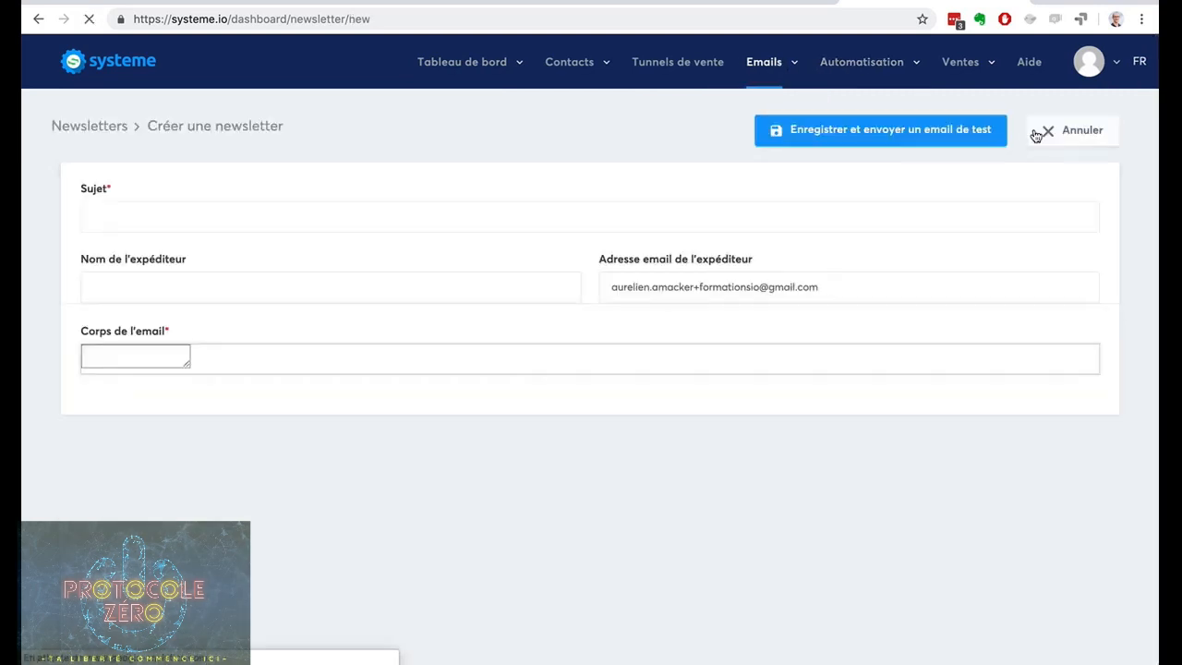
pyautogui.click(205, 219)
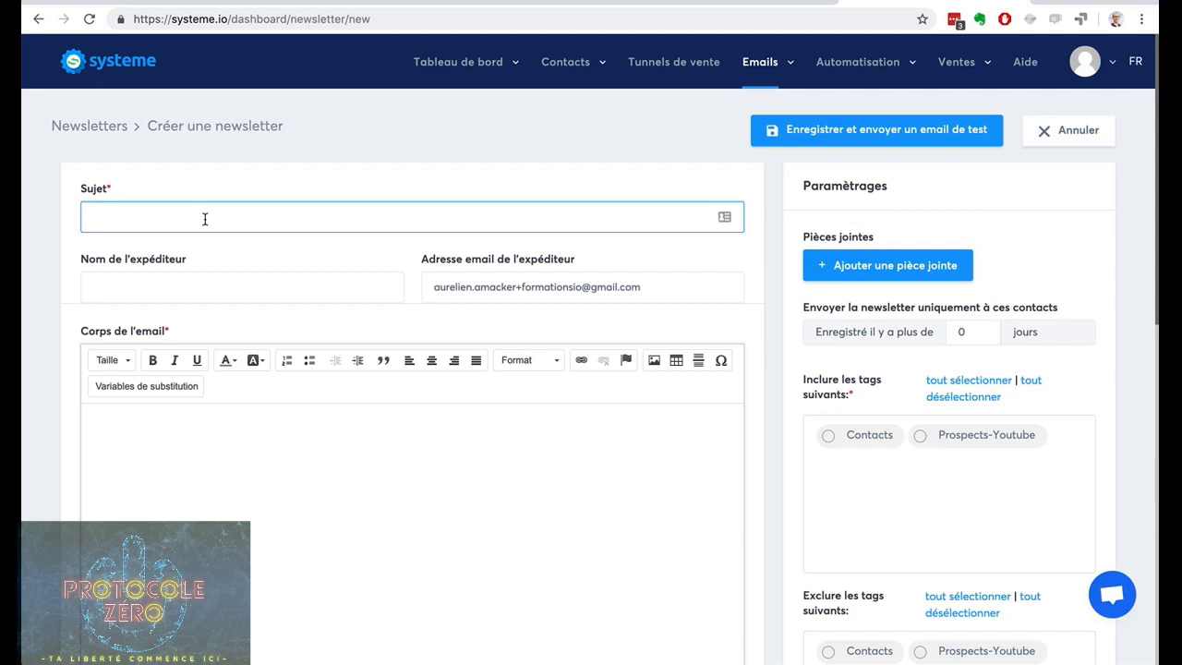
pyautogui.write('La méthode "AGIR" pour investir dans l\'immobilier')
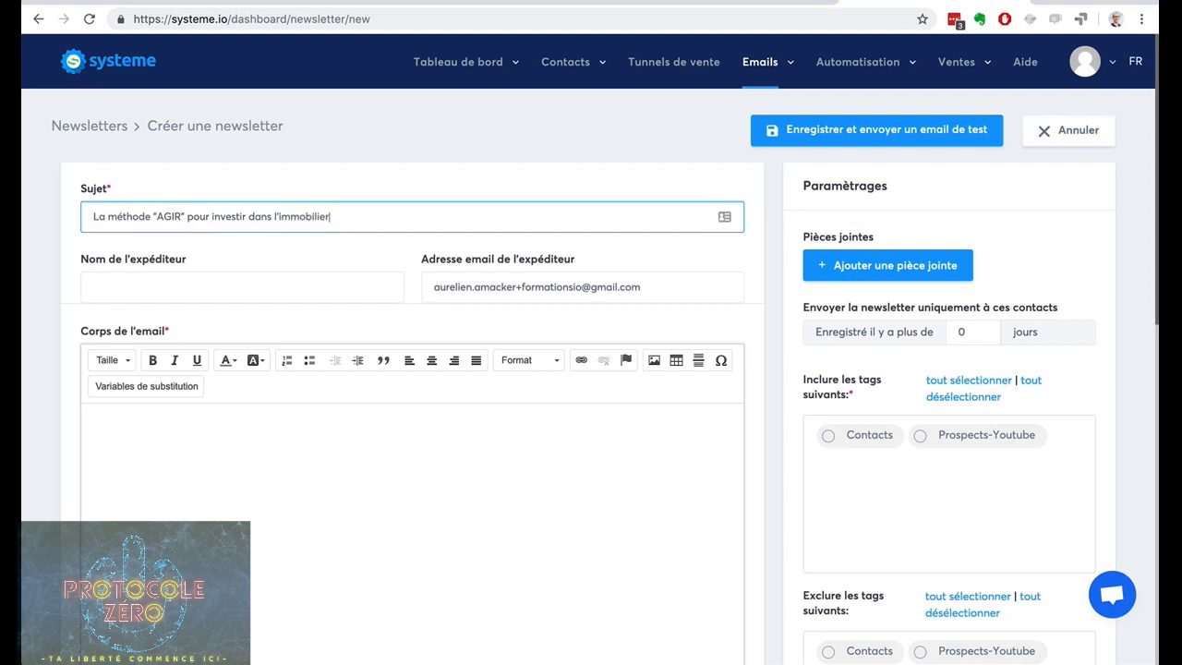
# Step: Open the account's email settings and view the help for generating a SendGrid API key
pyautogui.click(166, 287)
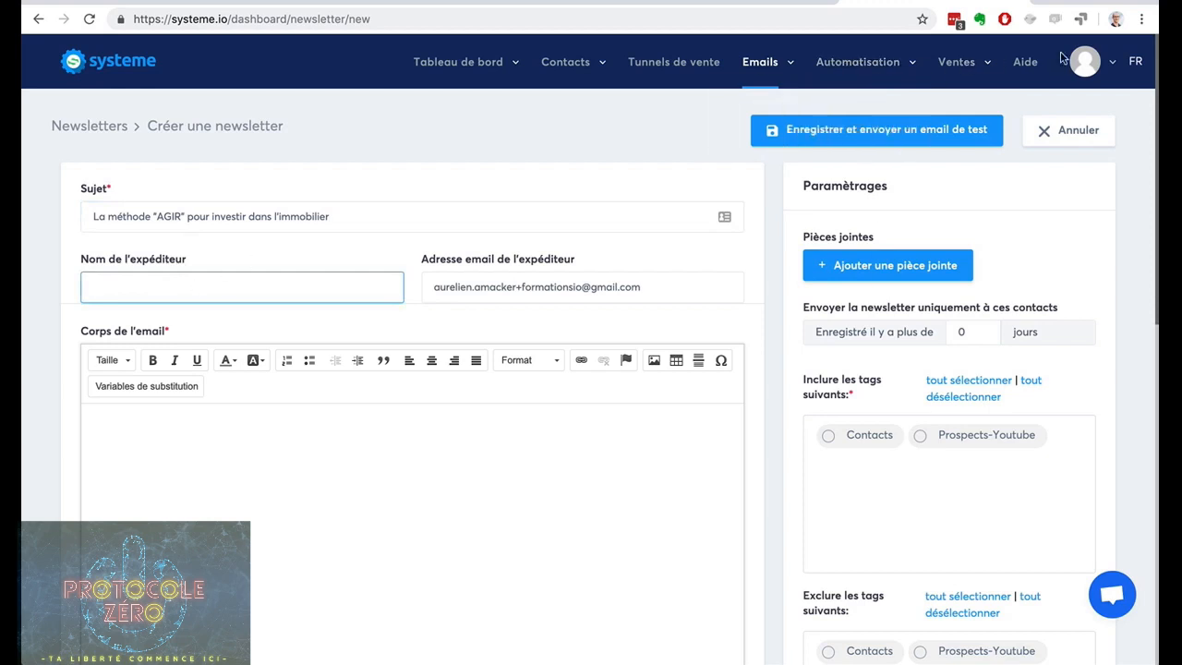
pyautogui.click(1088, 63)
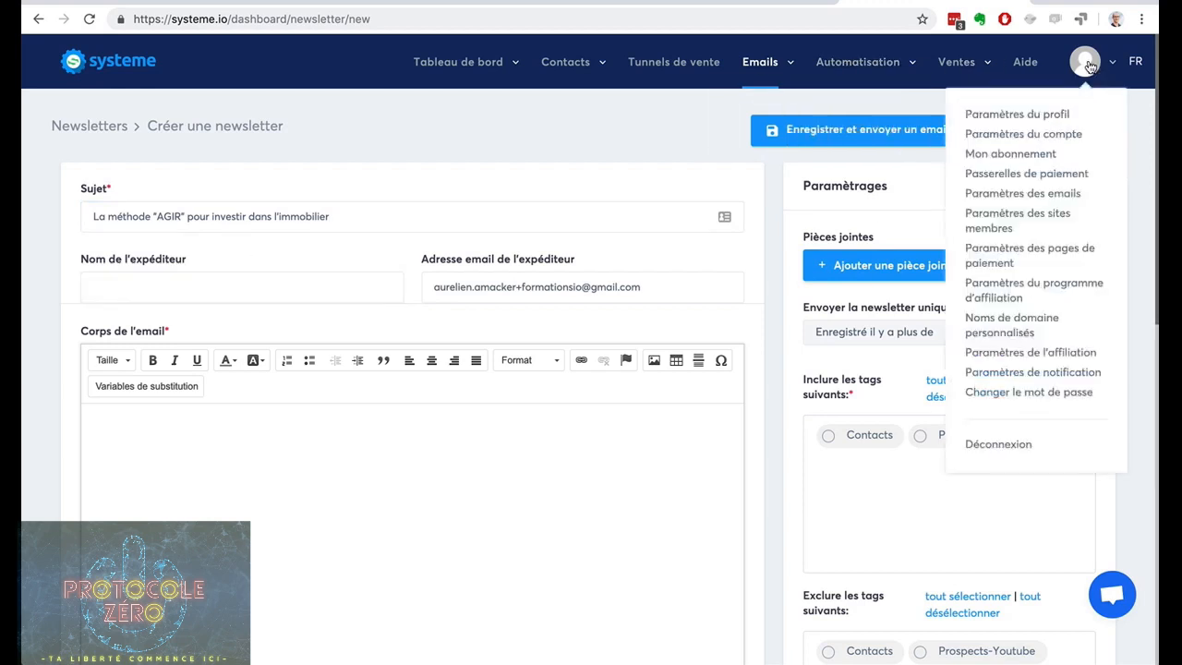
pyautogui.click(1037, 197)
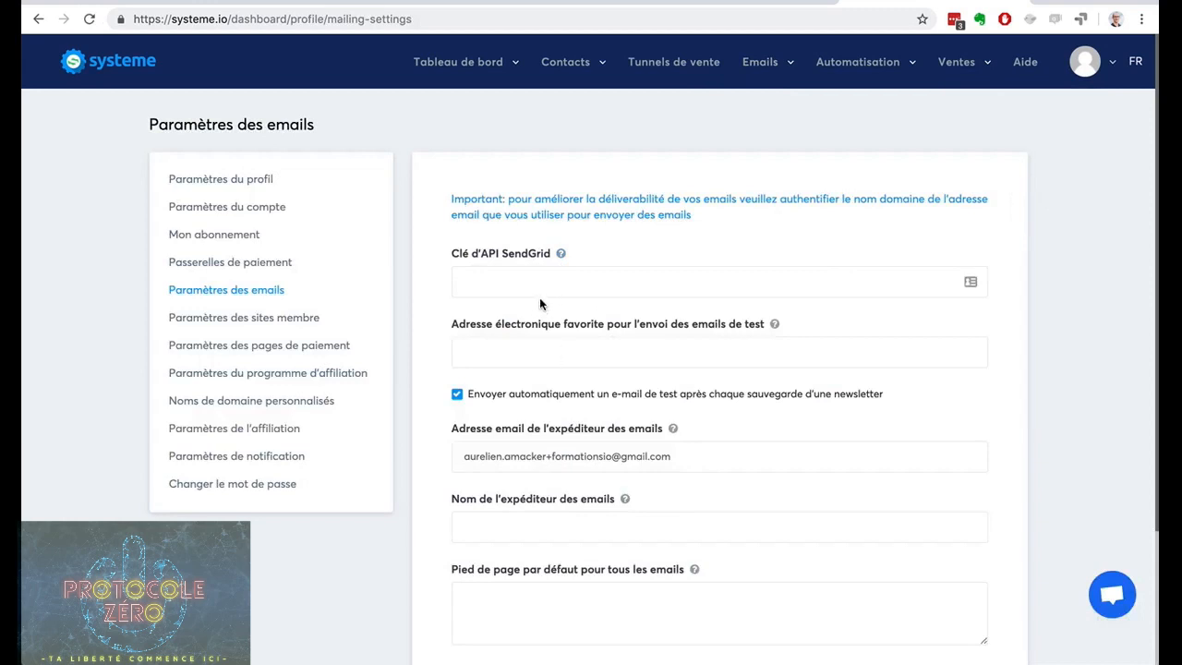
pyautogui.click(513, 273)
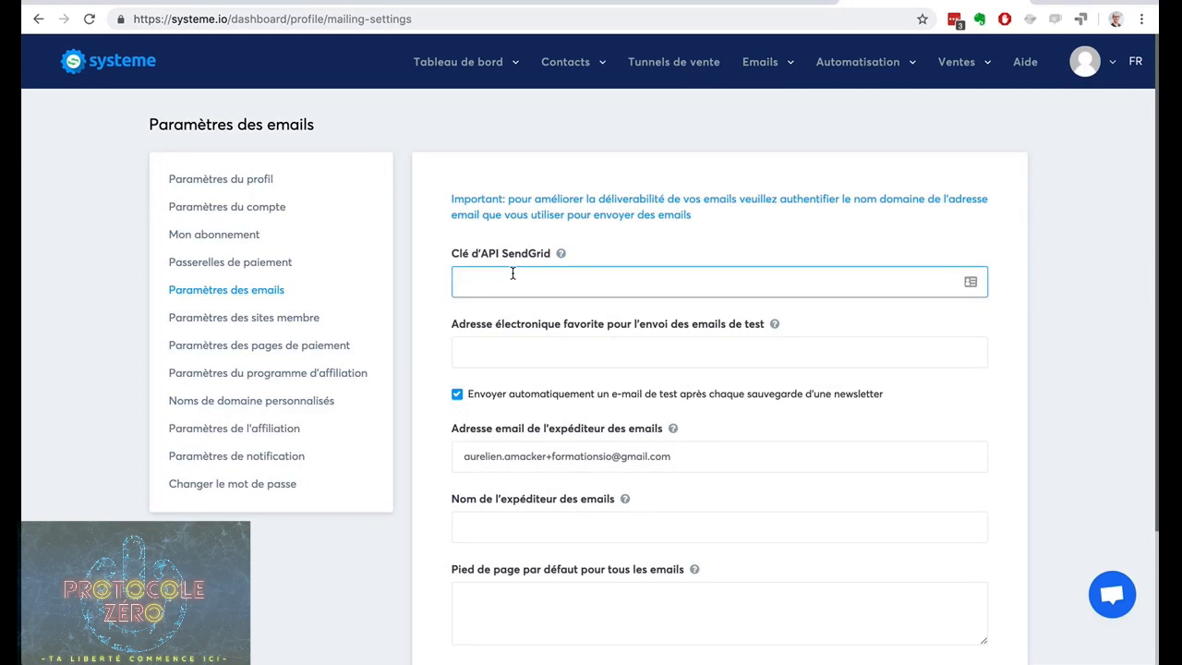
pyautogui.click(562, 254)
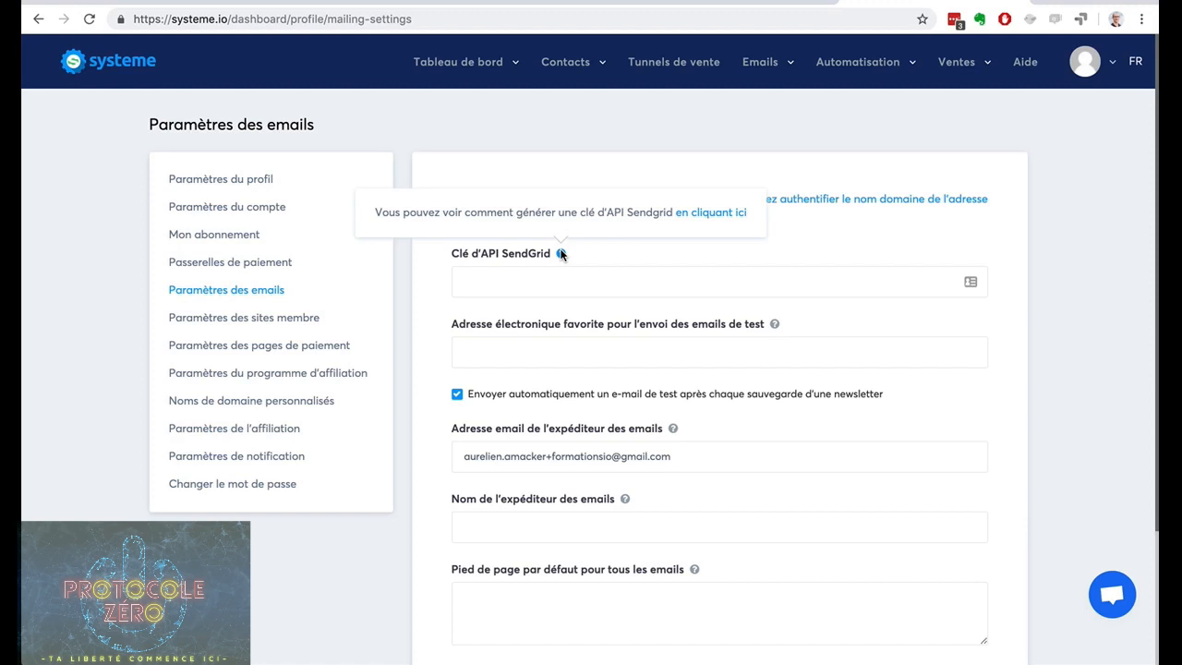
pyautogui.click(598, 271)
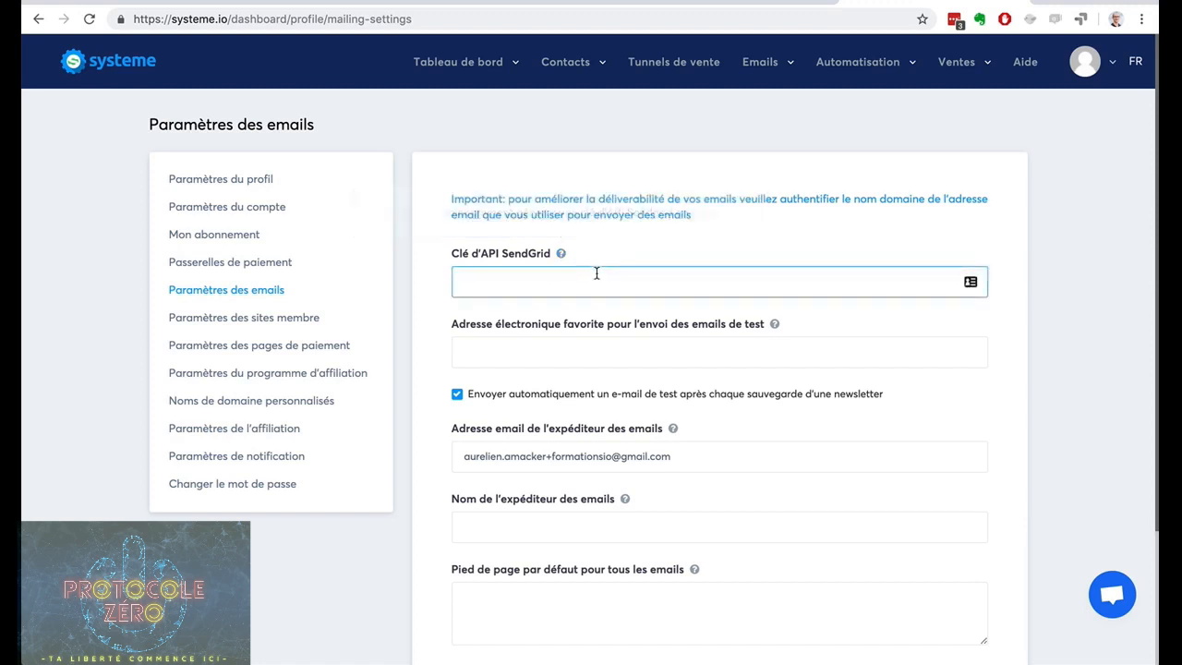
pyautogui.click(565, 349)
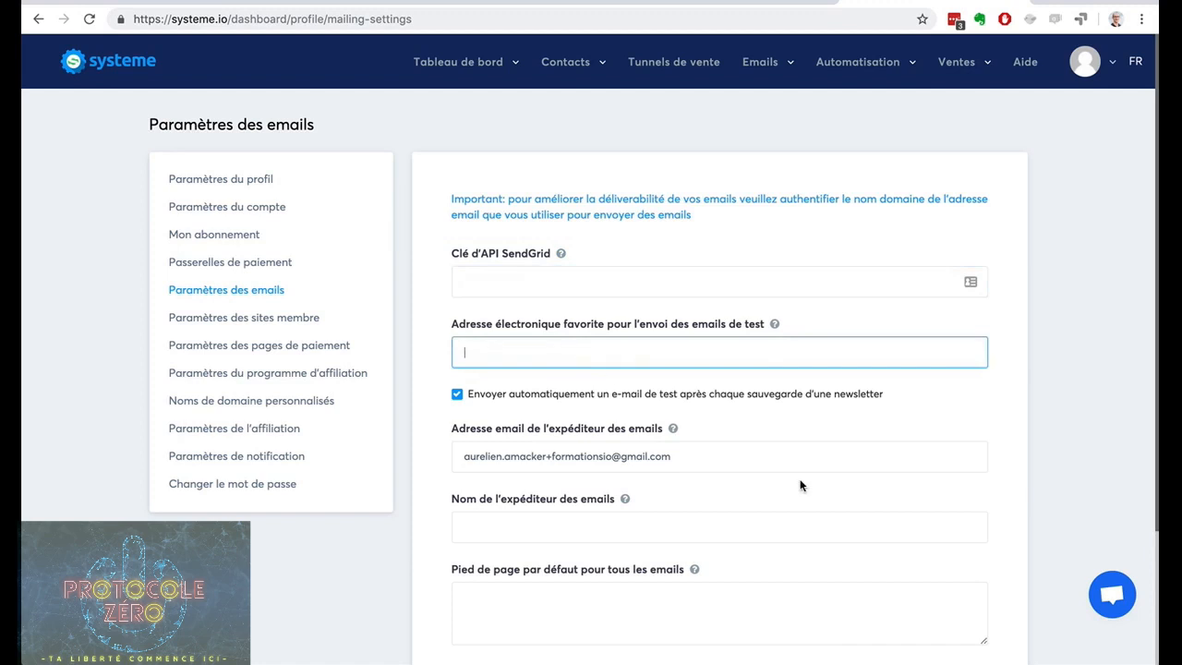
# Step: Enter the sender's full name as the default email sender name and try to save the email settings
pyautogui.scroll(-3, 805, 486)
pyautogui.click(585, 361)
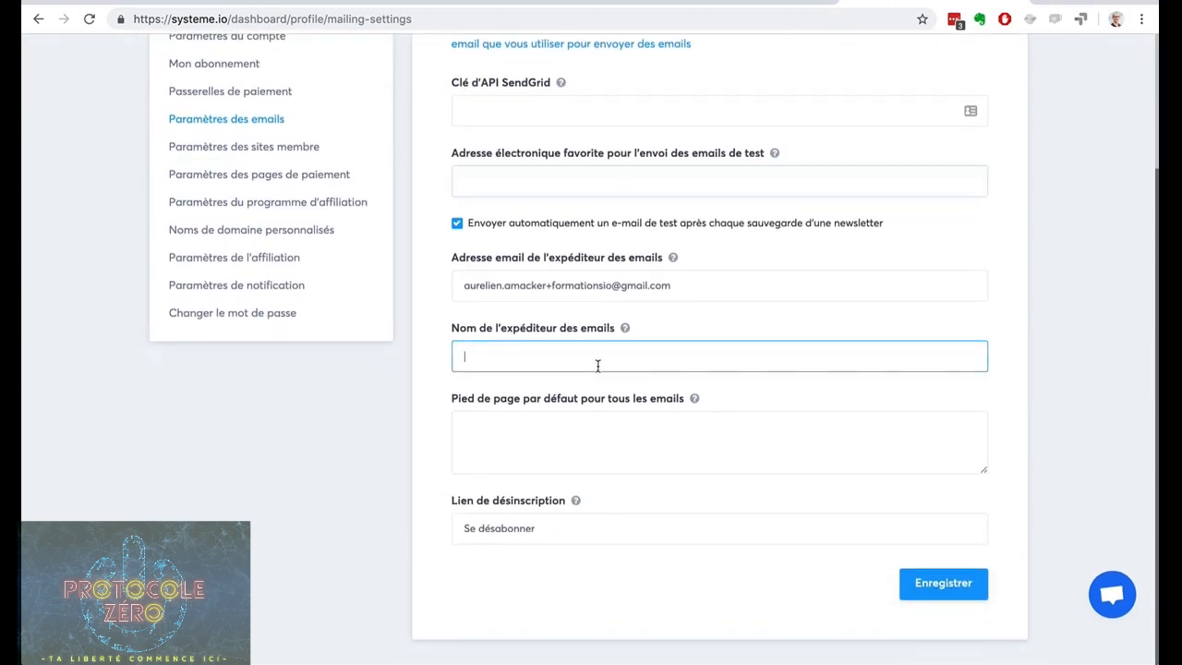
pyautogui.write('Aurelien Amacker')
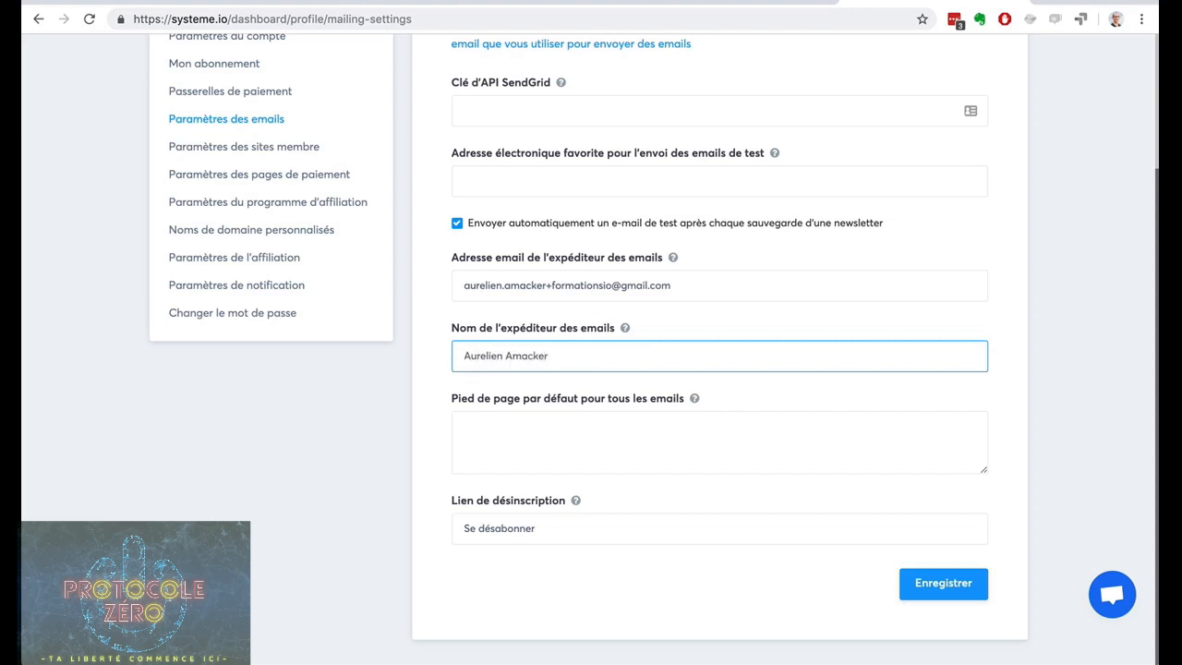
pyautogui.click(594, 430)
pyautogui.click(920, 597)
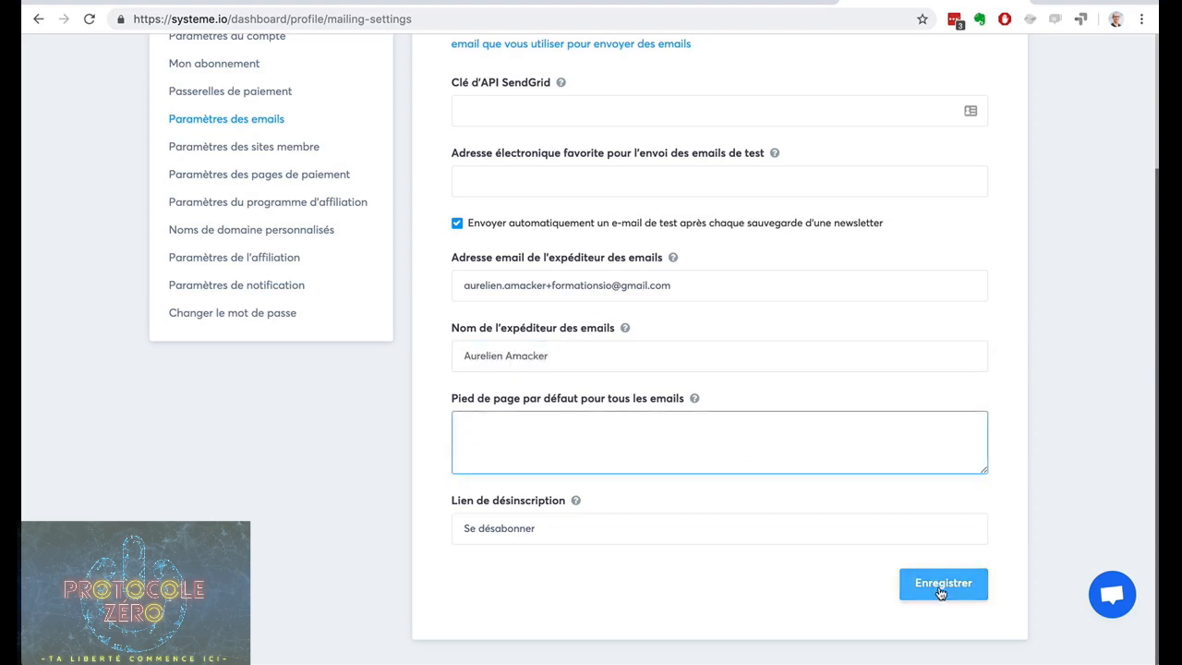
pyautogui.click(940, 591)
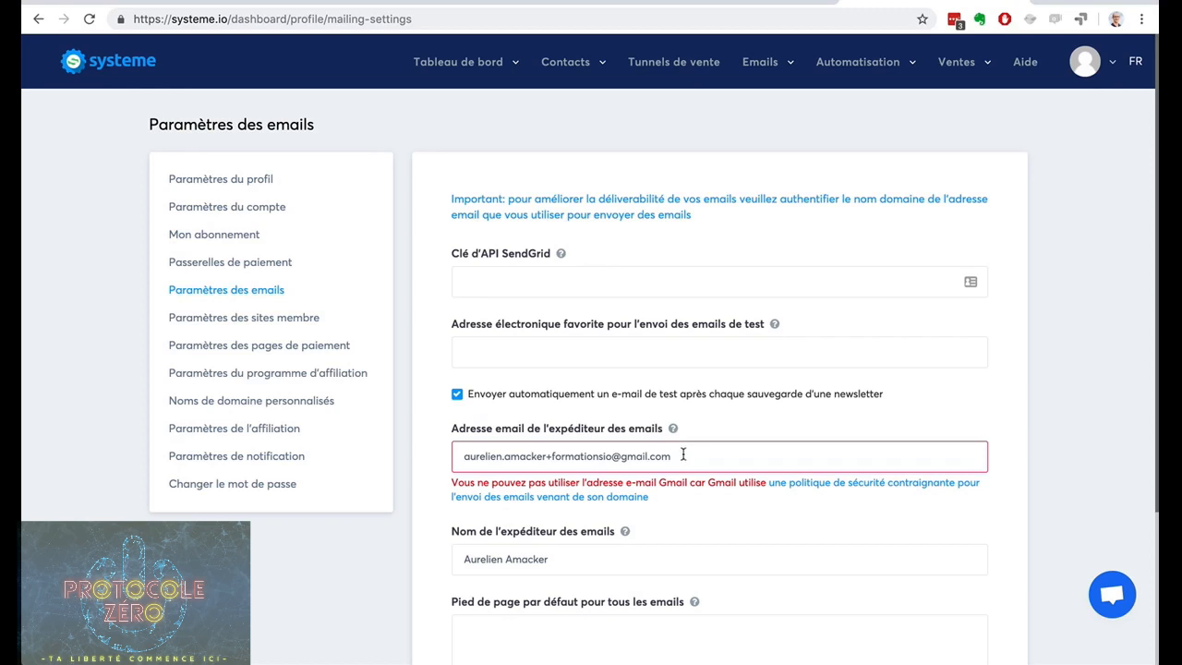
pyautogui.moveTo(681, 456); pyautogui.dragTo(441, 455)
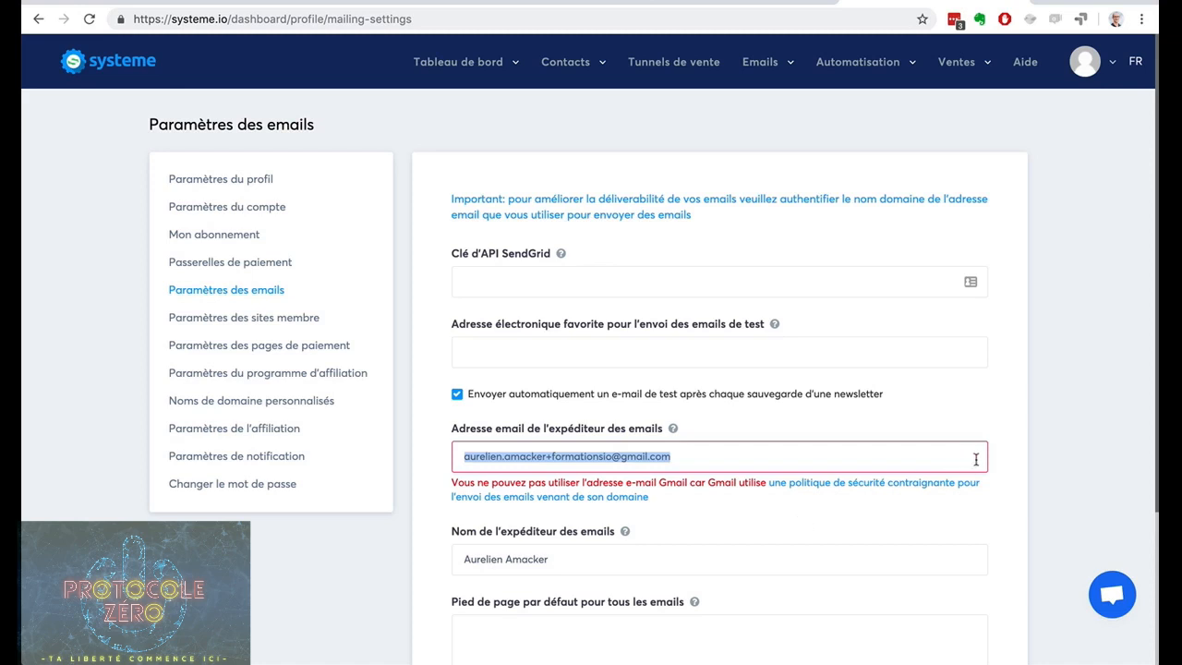
pyautogui.scroll(-2, 984, 462)
pyautogui.scroll(2, 984, 462)
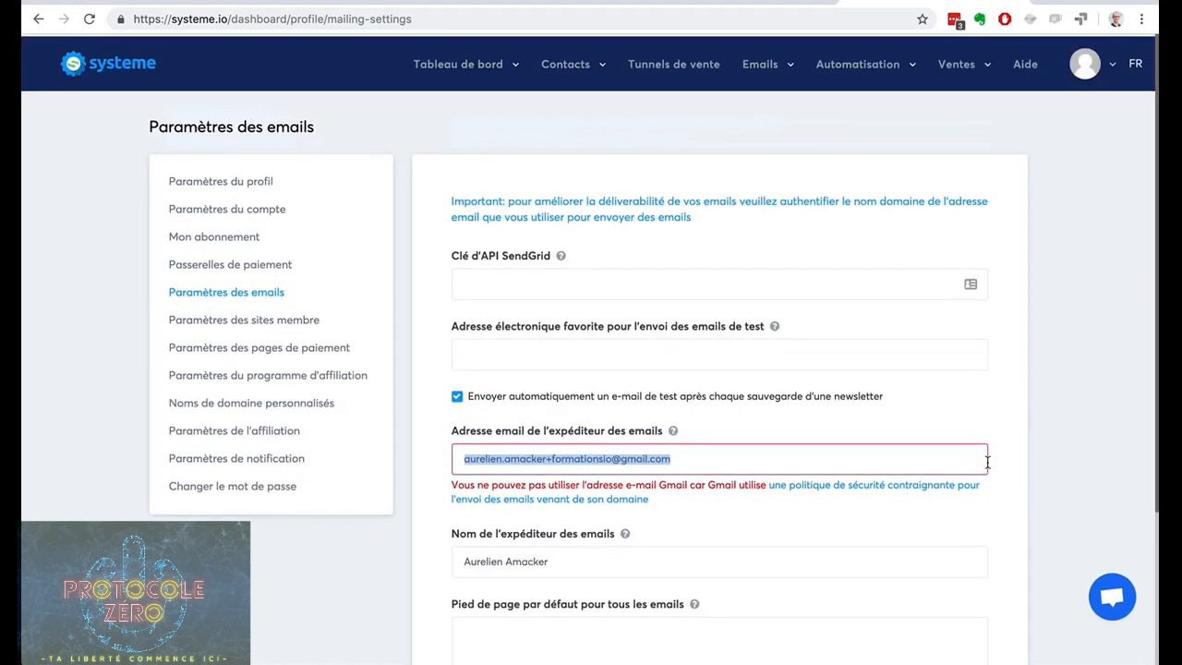
# Step: Start a new newsletter from the newsletter list and place the cursor in the email body
pyautogui.moveTo(759, 63)
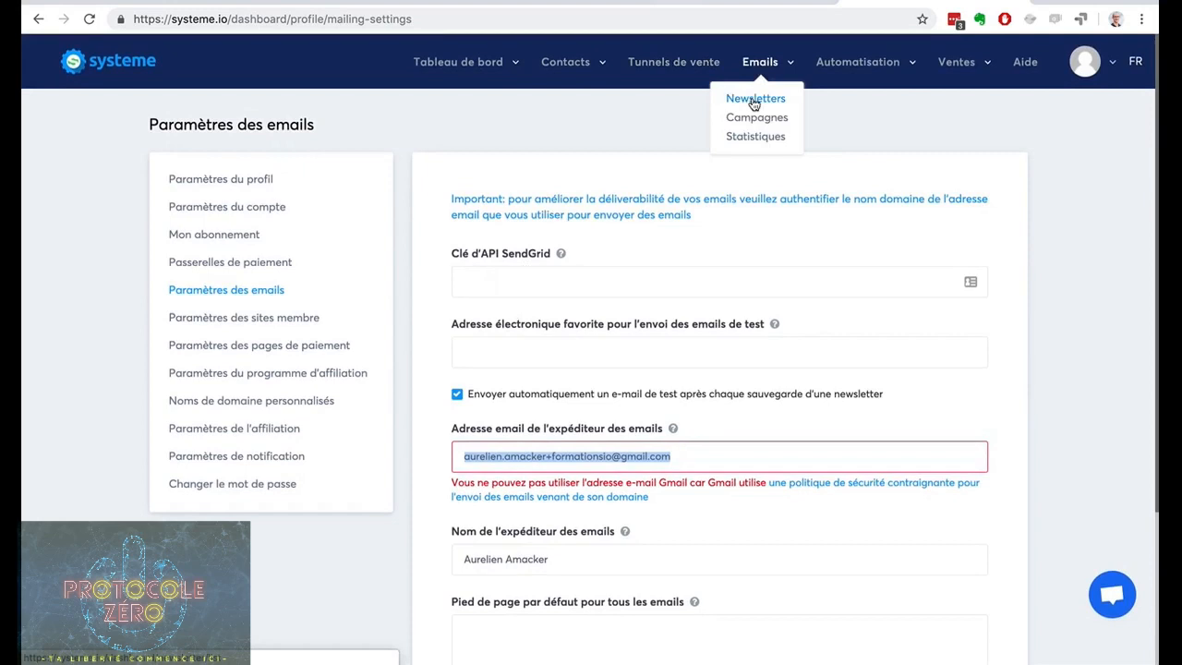
pyautogui.click(755, 99)
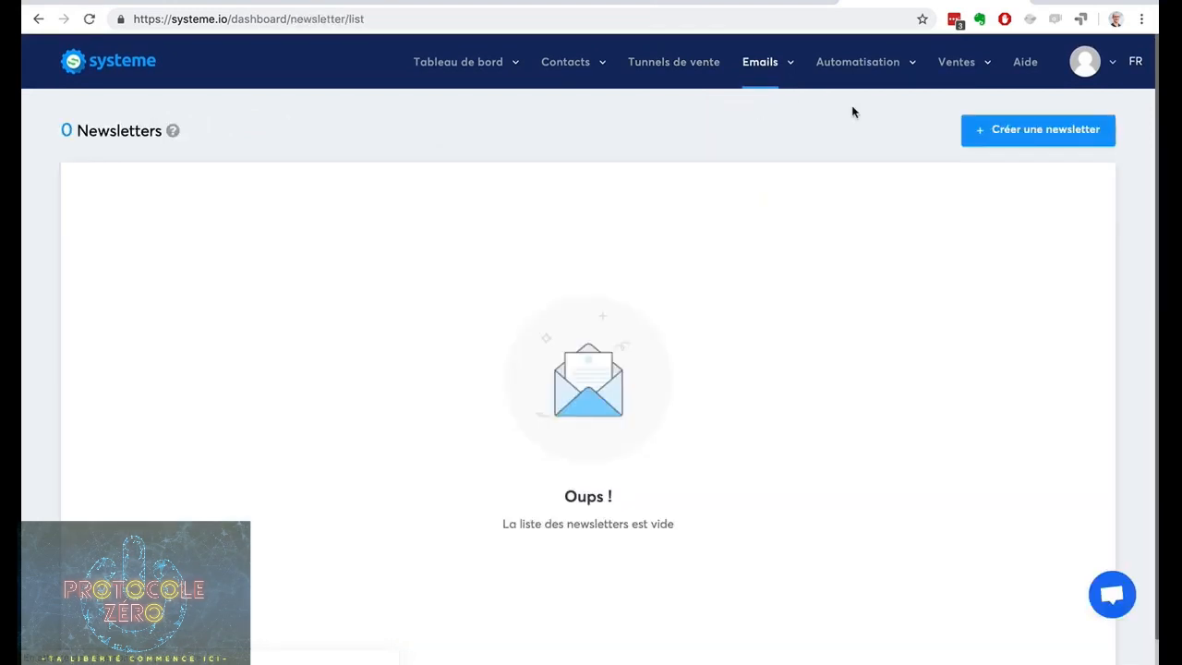
pyautogui.click(1038, 130)
pyautogui.click(284, 222)
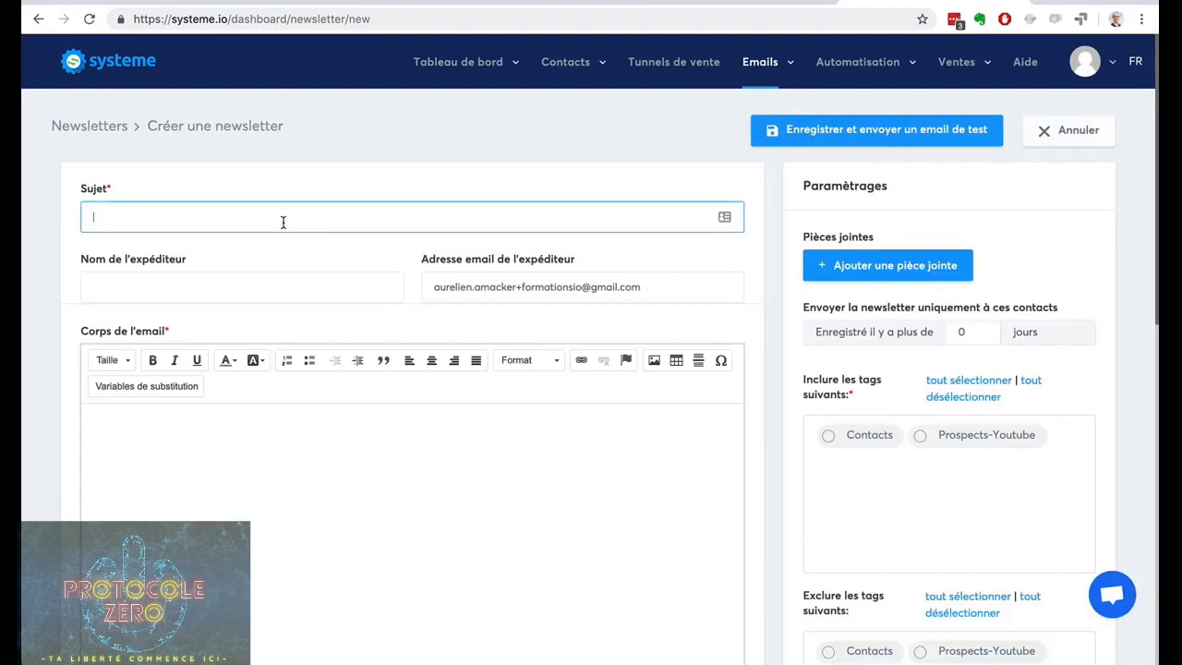
pyautogui.click(248, 450)
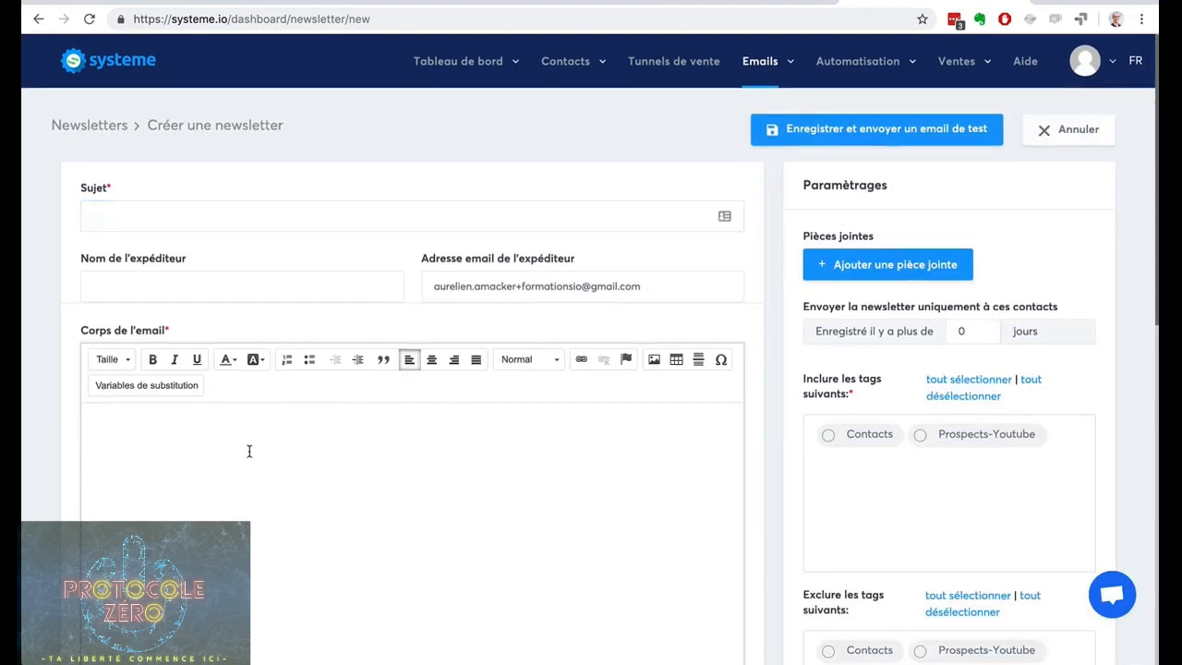
# Step: Include the Contacts and Prospects-Youtube tags among the newsletter's recipients
pyautogui.scroll(-2, 248, 451)
pyautogui.click(829, 334)
pyautogui.click(923, 334)
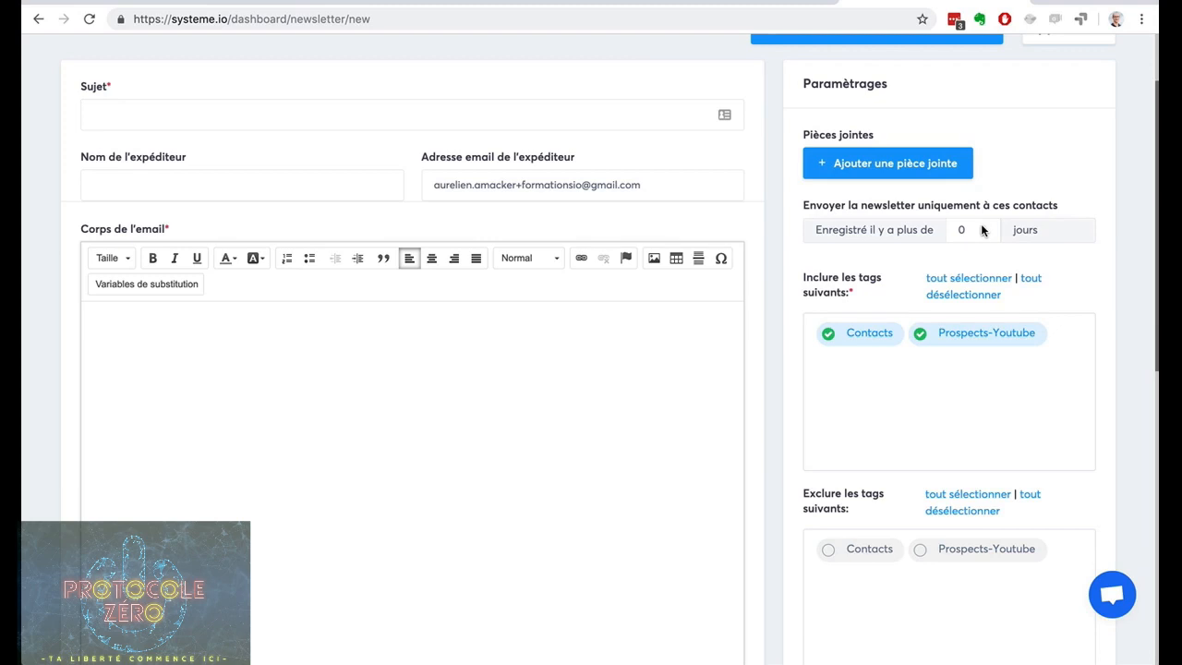
# Step: Limit the newsletter to contacts registered more than 14 days ago
pyautogui.click(983, 227)
pyautogui.click(983, 227)
pyautogui.click(983, 226)
pyautogui.click(982, 226)
pyautogui.click(983, 227)
pyautogui.click(983, 226)
pyautogui.click(983, 226)
pyautogui.click(983, 227)
pyautogui.click(982, 227)
pyautogui.click(982, 226)
pyautogui.click(982, 227)
pyautogui.click(982, 227)
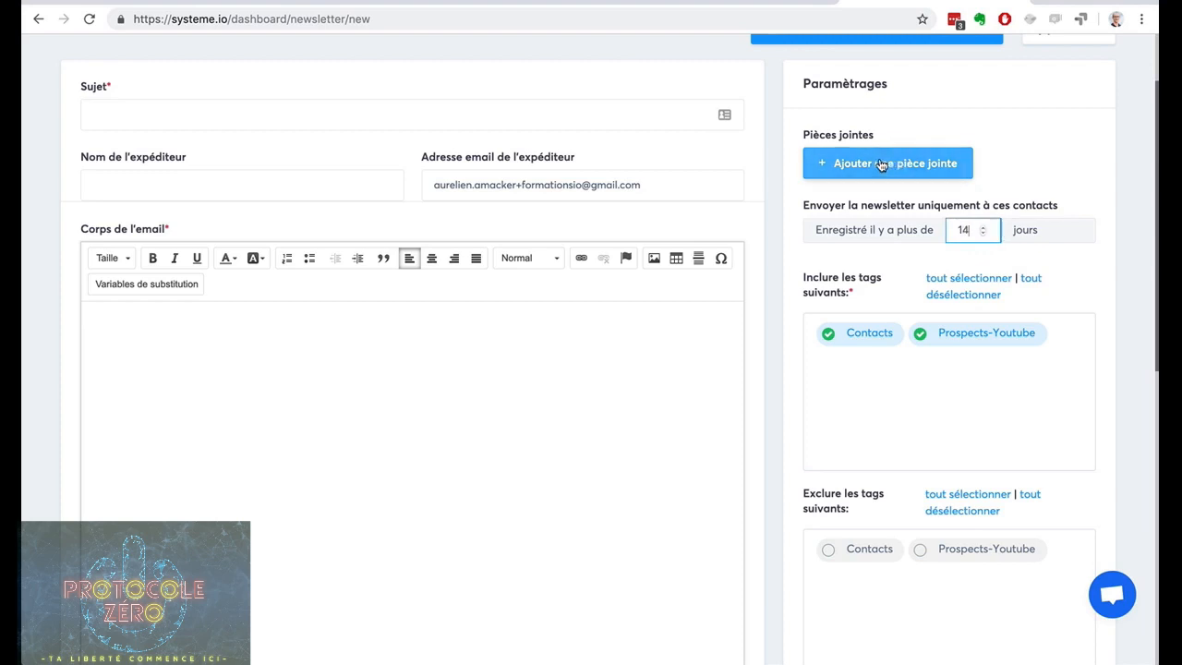
# Step: Exclude the Contacts tag from the newsletter's recipients
pyautogui.scroll(-3, 1054, 289)
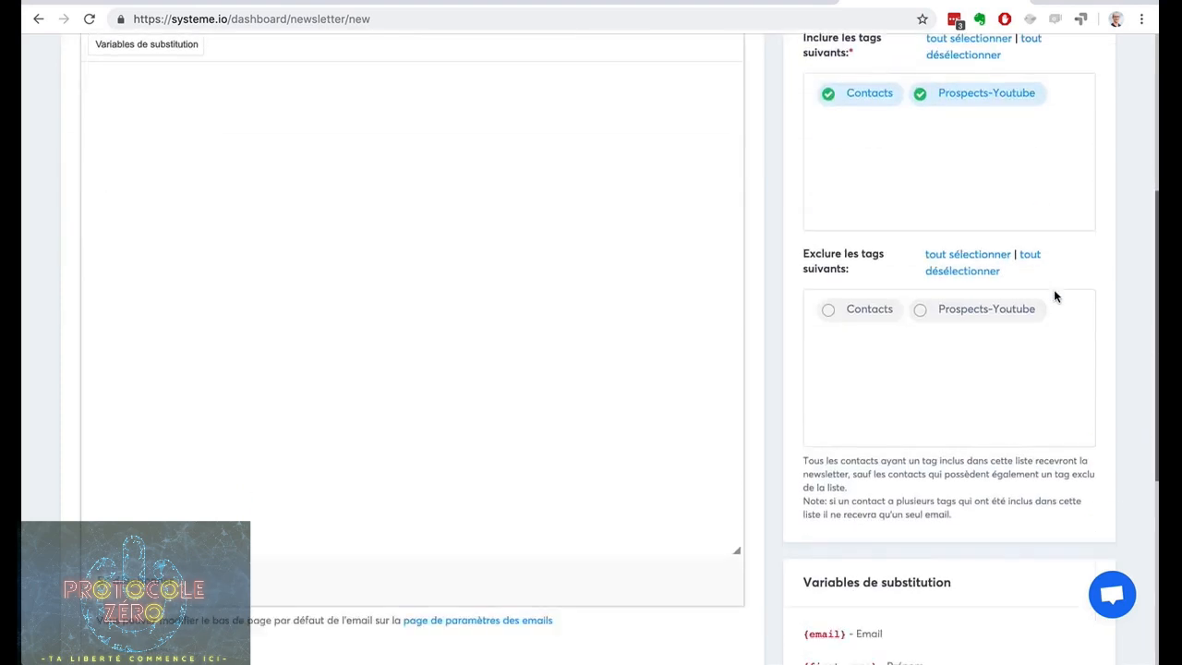
pyautogui.click(855, 315)
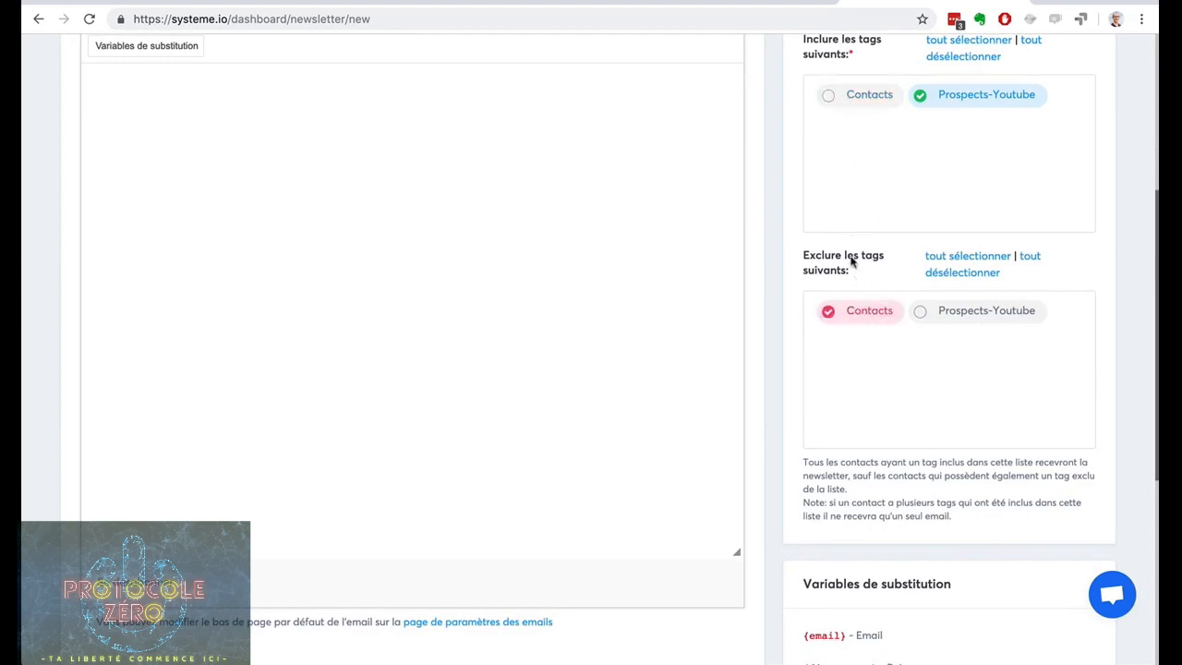
pyautogui.click(840, 100)
pyautogui.click(833, 315)
# Step: Copy the {phone_number} variable from the list of substitution variables into the email body
pyautogui.scroll(-2, 1111, 402)
pyautogui.scroll(-1, 1111, 403)
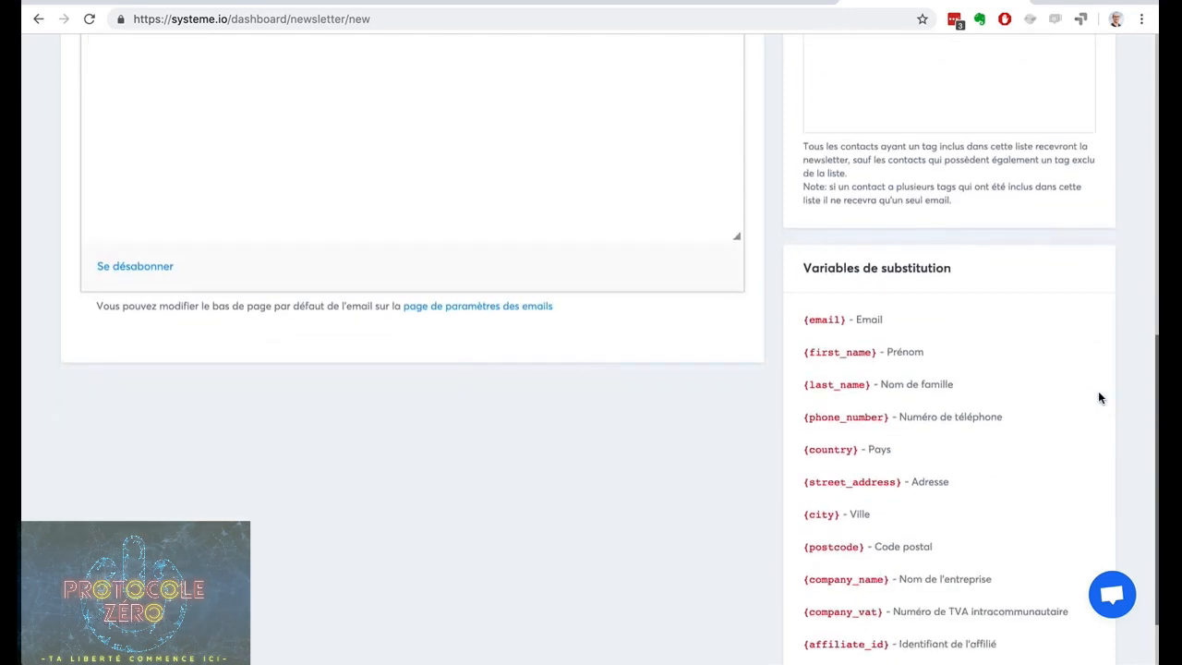
pyautogui.scroll(-1, 871, 347)
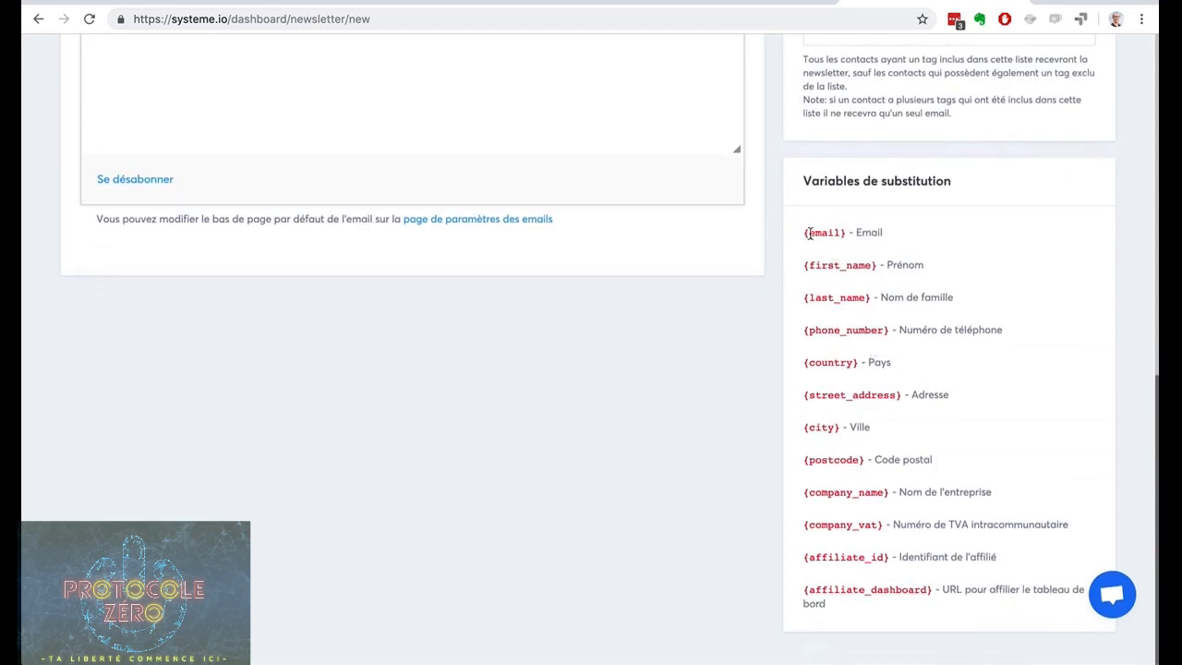
pyautogui.doubleClick(906, 265)
pyautogui.moveTo(881, 297); pyautogui.dragTo(939, 296)
pyautogui.moveTo(901, 330); pyautogui.dragTo(979, 333)
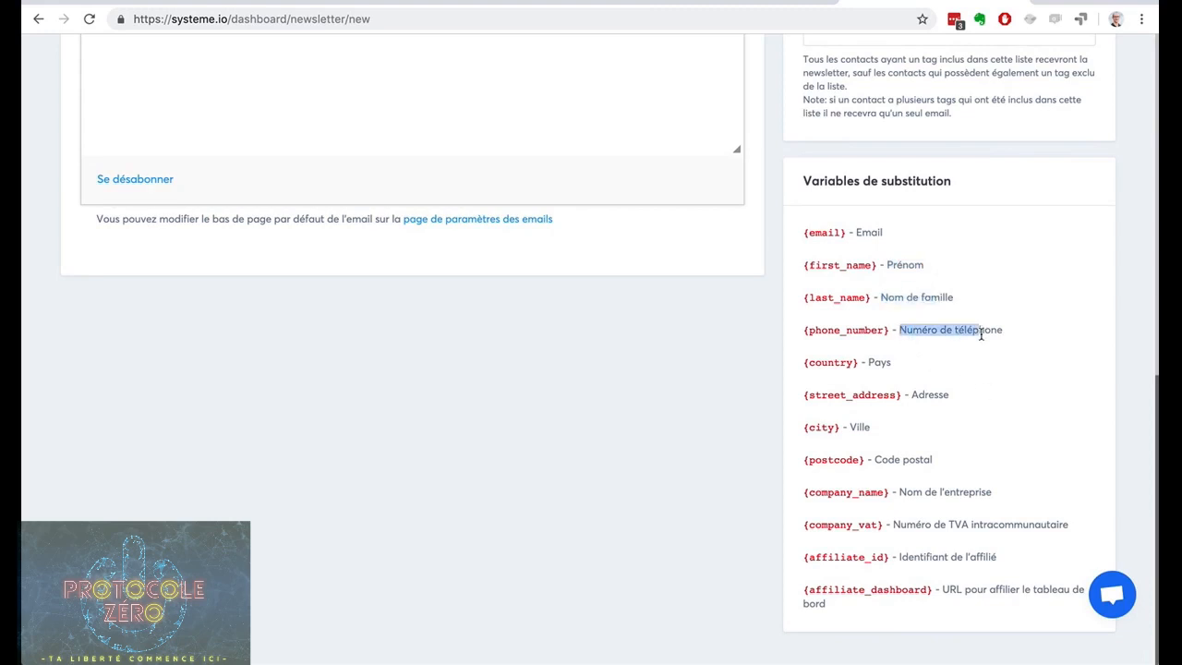
pyautogui.moveTo(892, 330); pyautogui.dragTo(805, 326)
pyautogui.scroll(4, 539, 265)
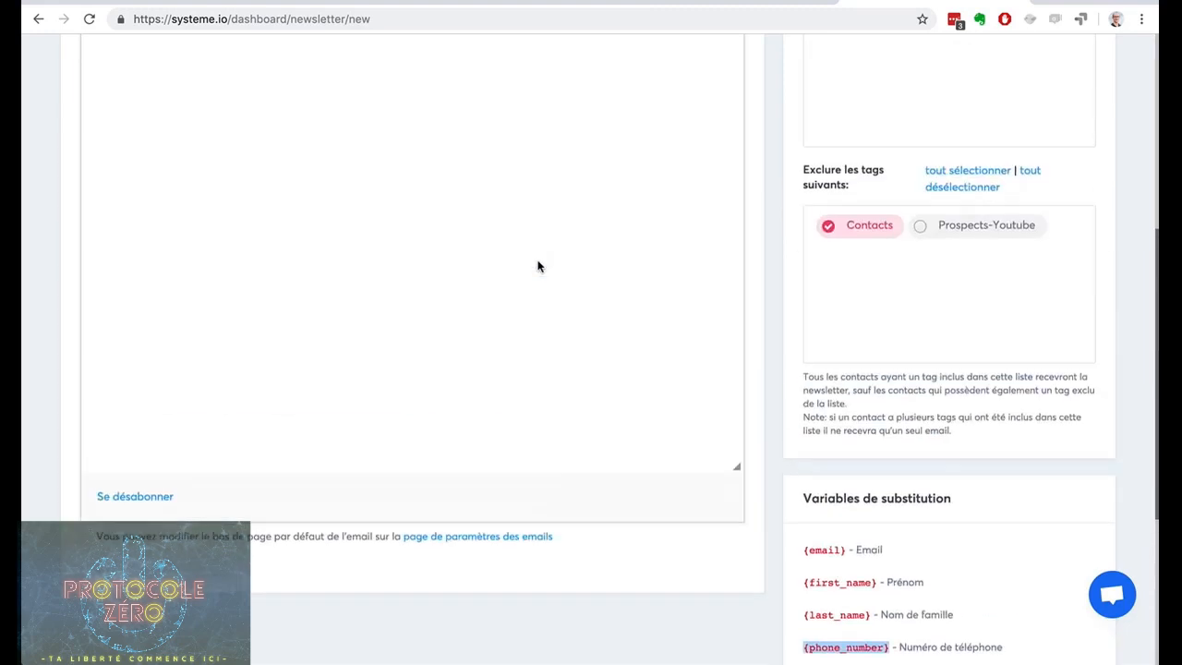
pyautogui.scroll(3, 290, 172)
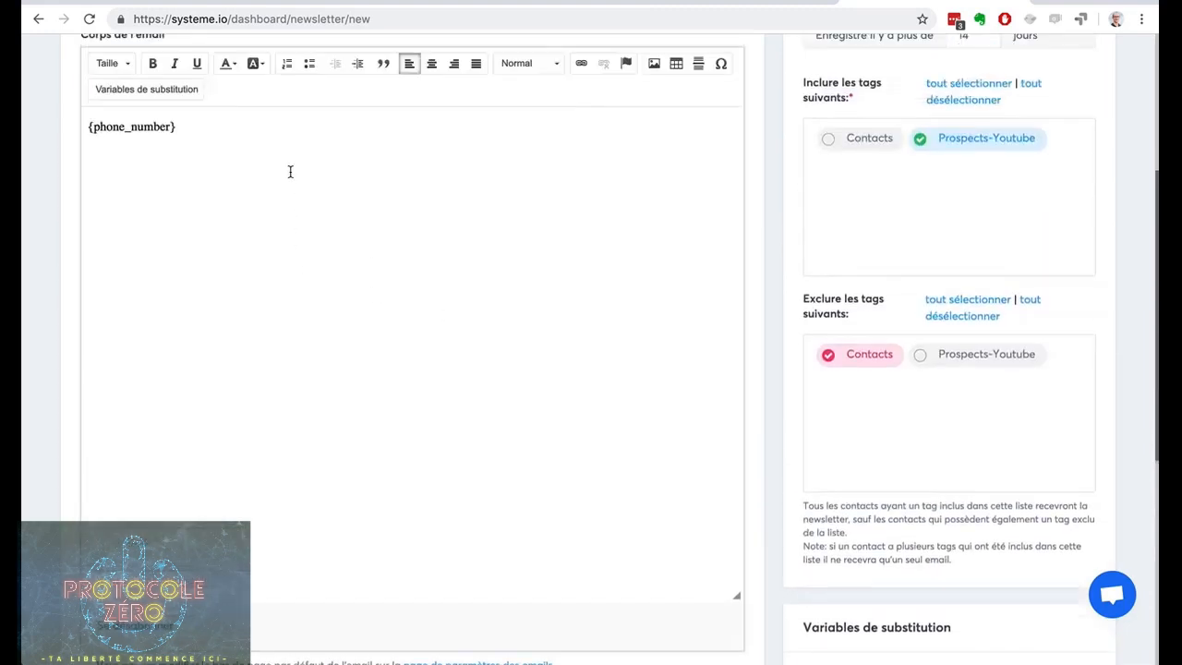
pyautogui.doubleClick(170, 217)
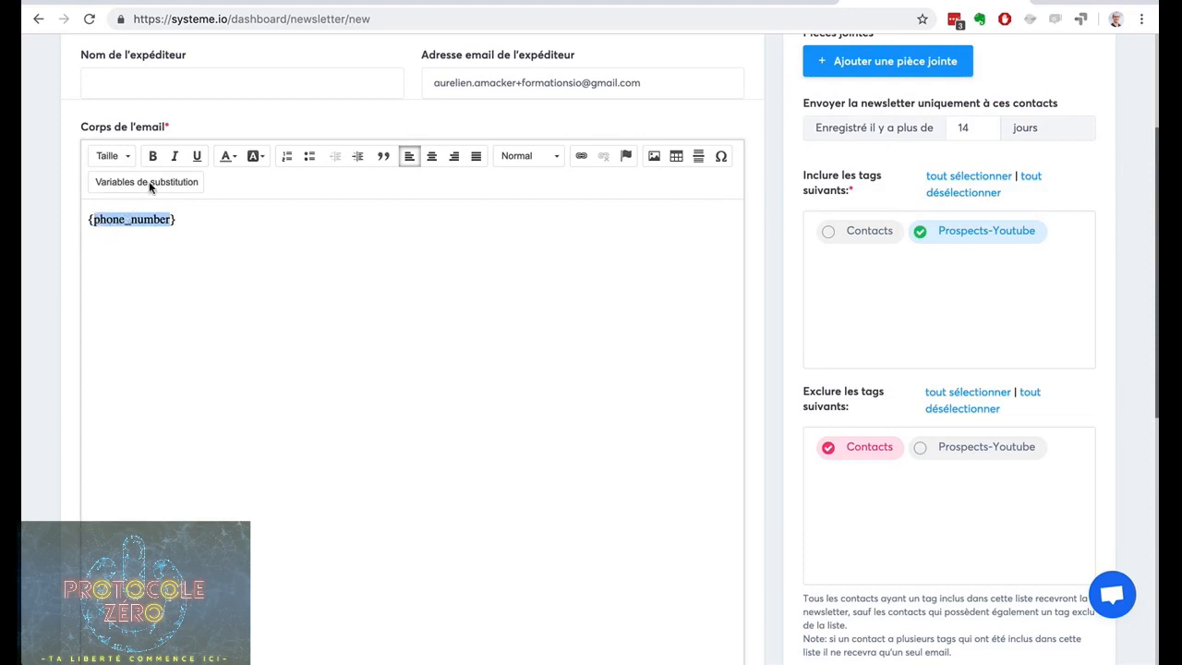
pyautogui.scroll(3, 252, 270)
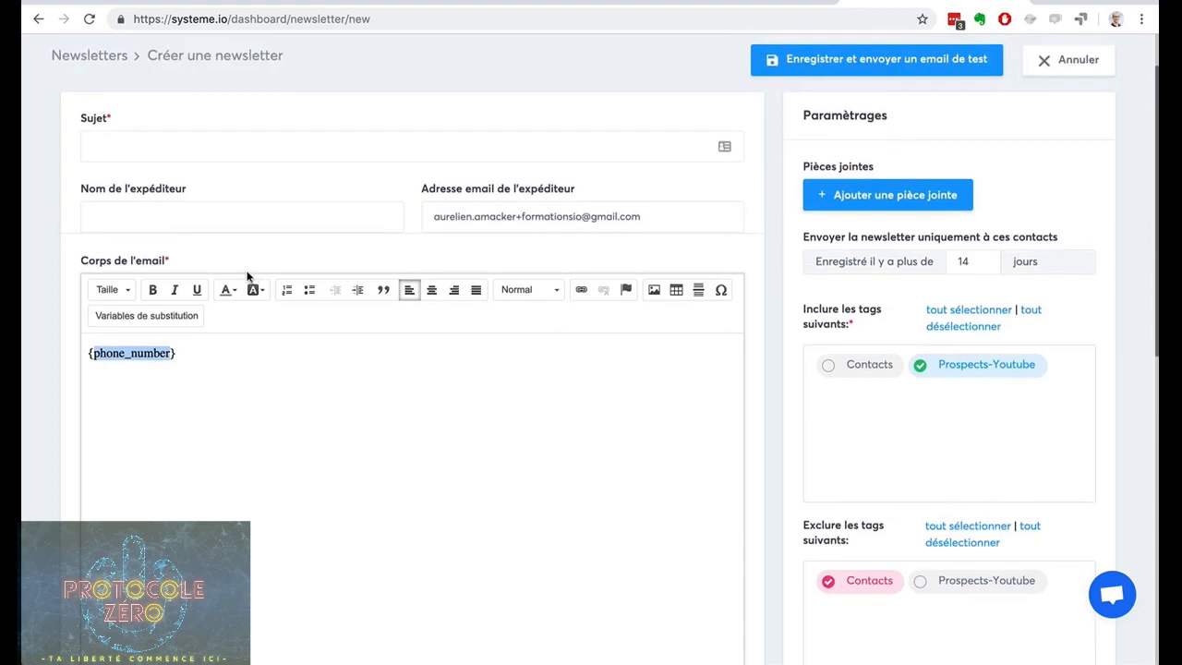
pyautogui.moveTo(204, 351); pyautogui.dragTo(68, 342)
pyautogui.scroll(1, 151, 347)
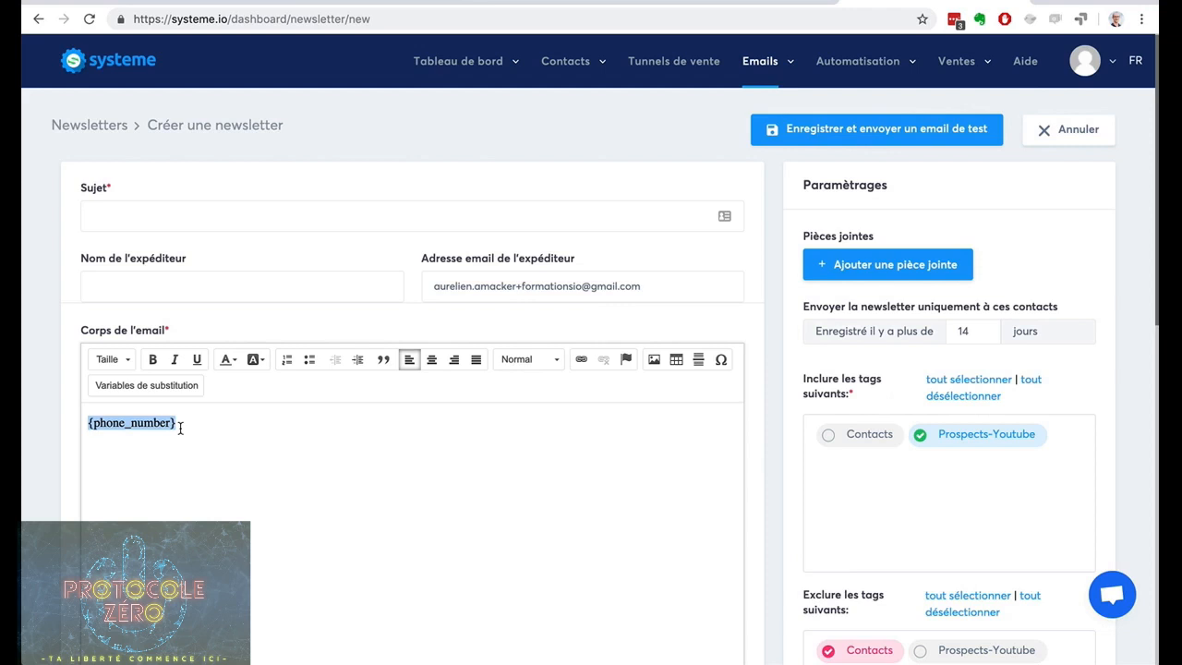
pyautogui.moveTo(185, 425); pyautogui.dragTo(87, 420)
pyautogui.click(299, 444)
pyautogui.scroll(-5, 298, 444)
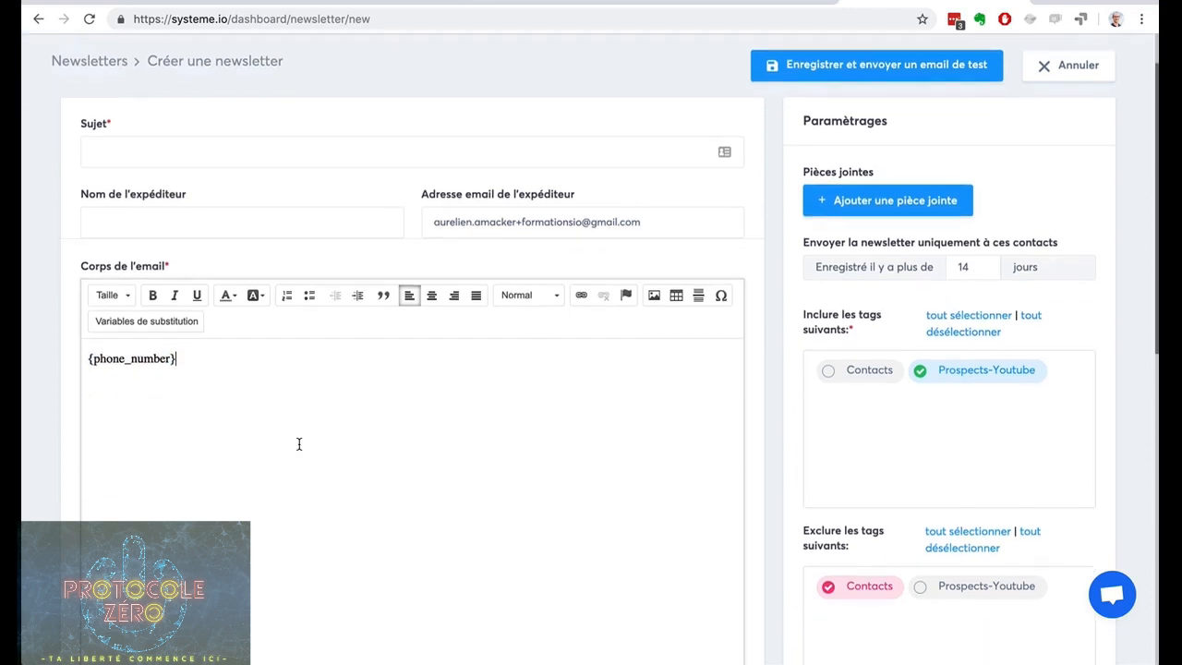
# Step: Set the newsletter's subject to "titre" and try to save it and send a test email
pyautogui.scroll(6, 298, 445)
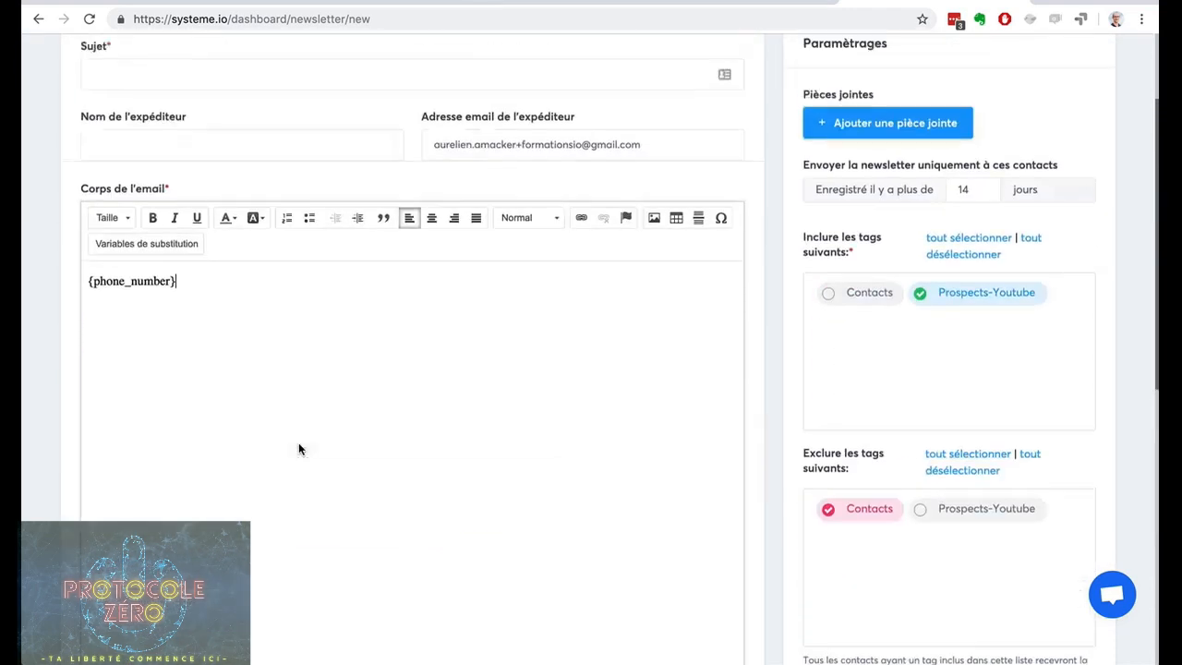
pyautogui.click(840, 130)
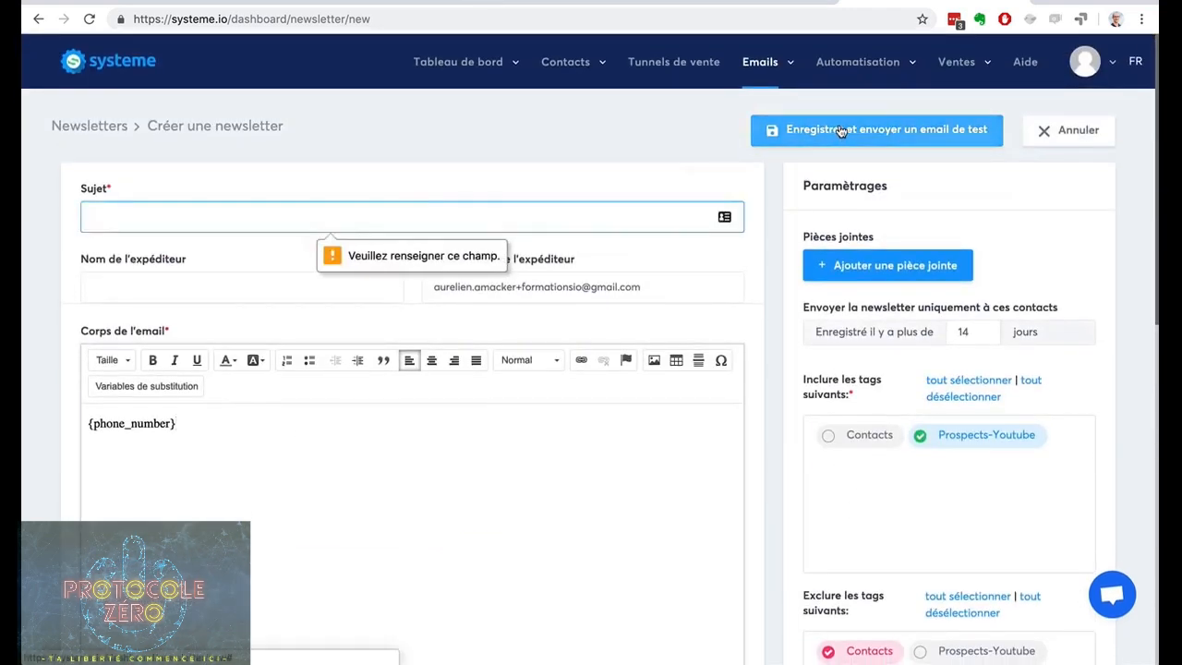
pyautogui.write('titre')
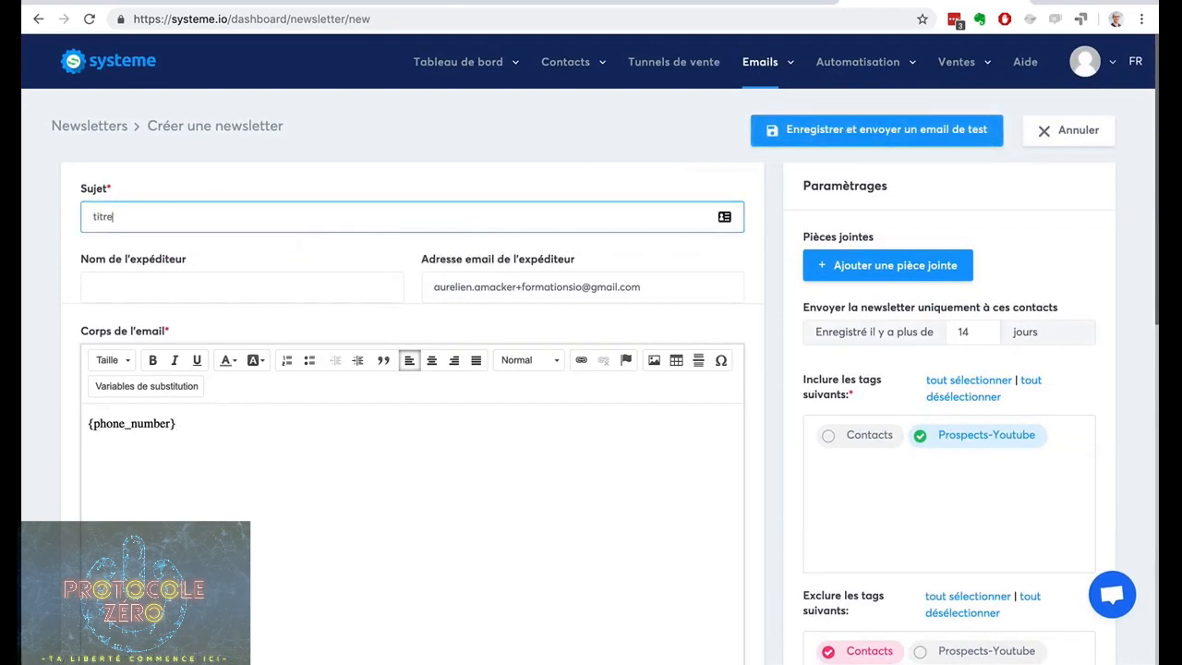
pyautogui.click(854, 132)
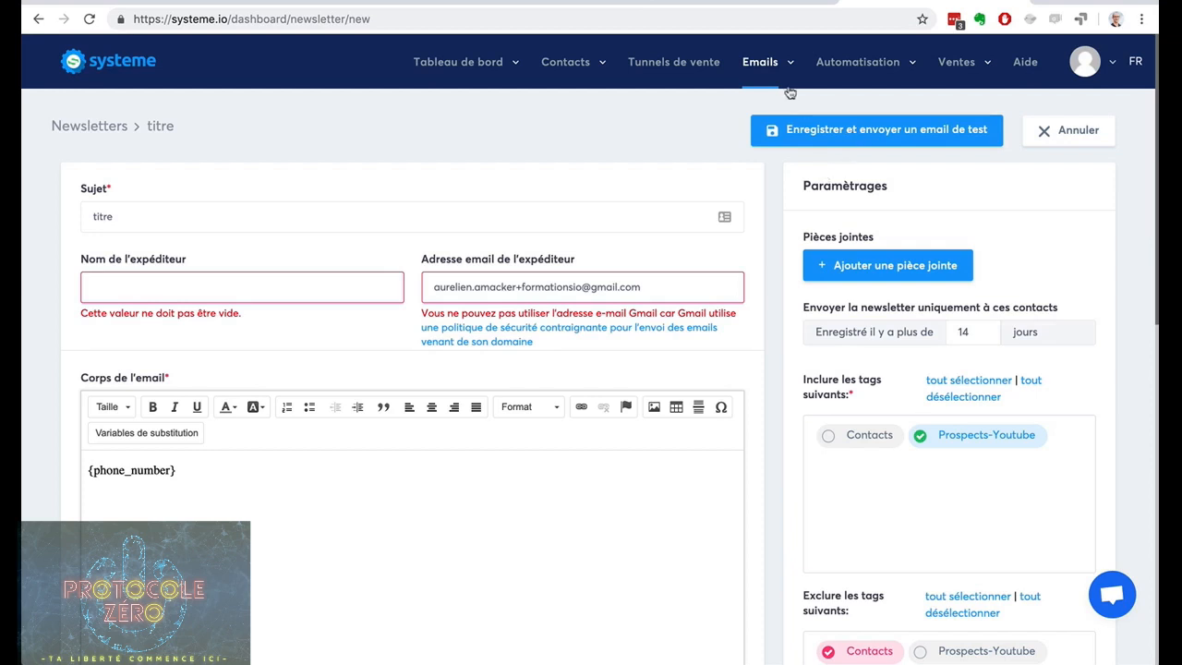
# Step: Create an email campaign named "7 conseils pour ..." with the same text as its description
pyautogui.moveTo(766, 69)
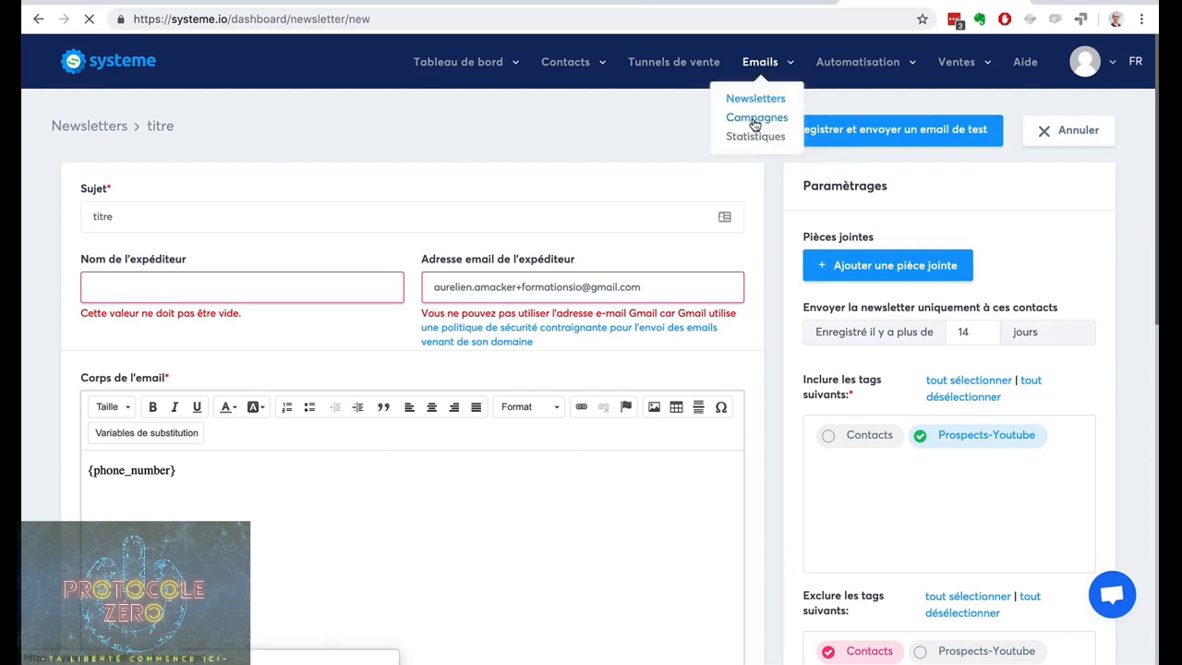
pyautogui.click(756, 118)
pyautogui.click(1081, 131)
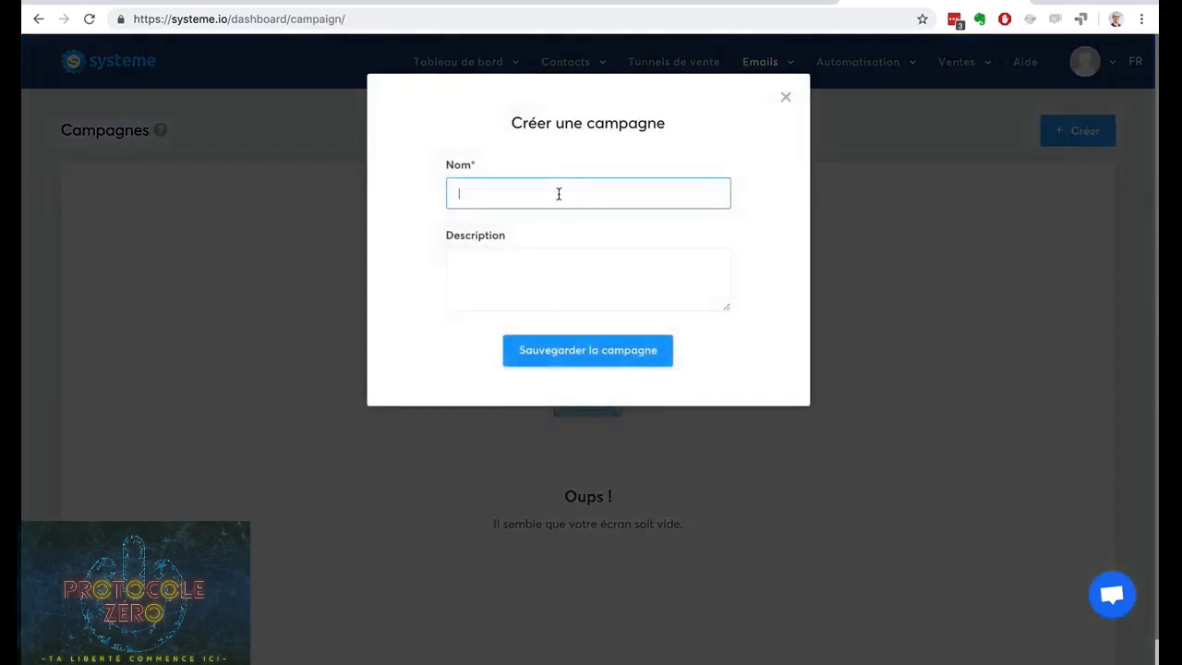
pyautogui.write('7 conseils pour ...')
pyautogui.moveTo(545, 196); pyautogui.dragTo(431, 183)
pyautogui.hotkey('ctrl', 'c')
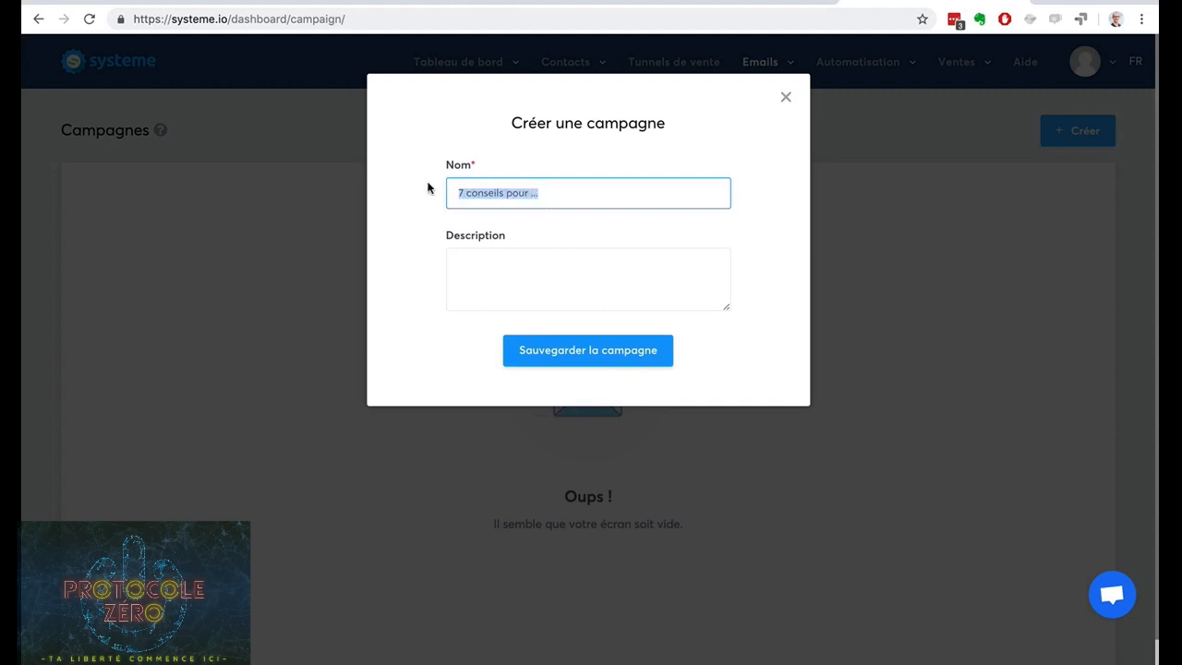
pyautogui.click(532, 259)
pyautogui.hotkey('ctrl', 'v')
pyautogui.click(583, 355)
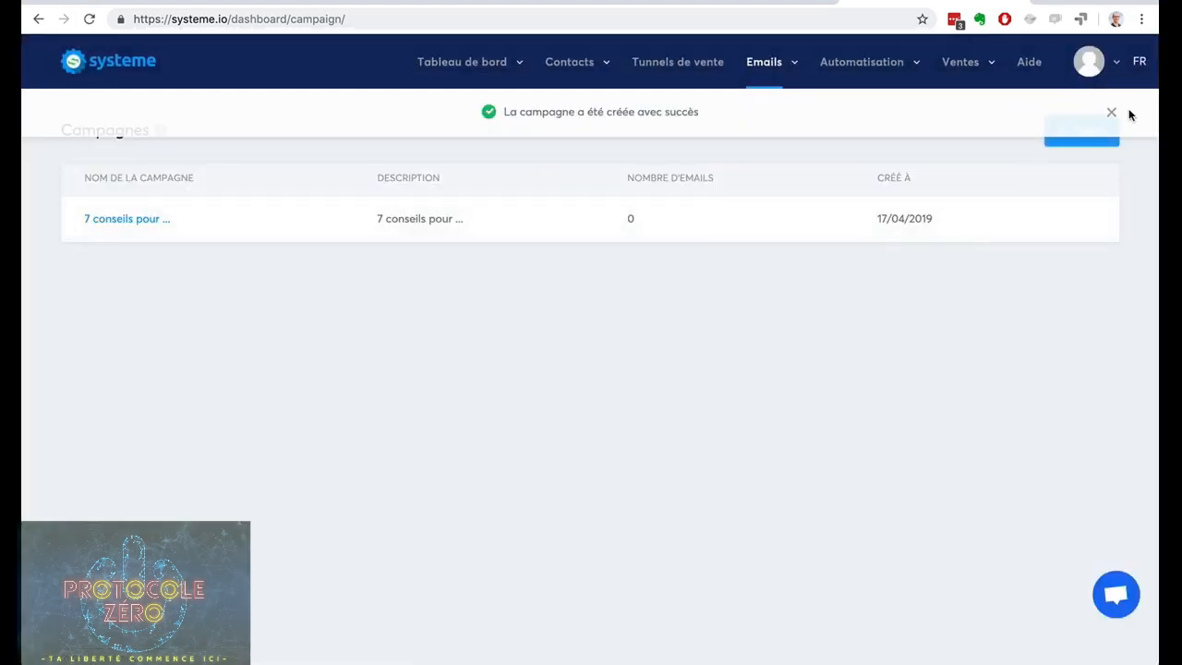
pyautogui.click(1111, 111)
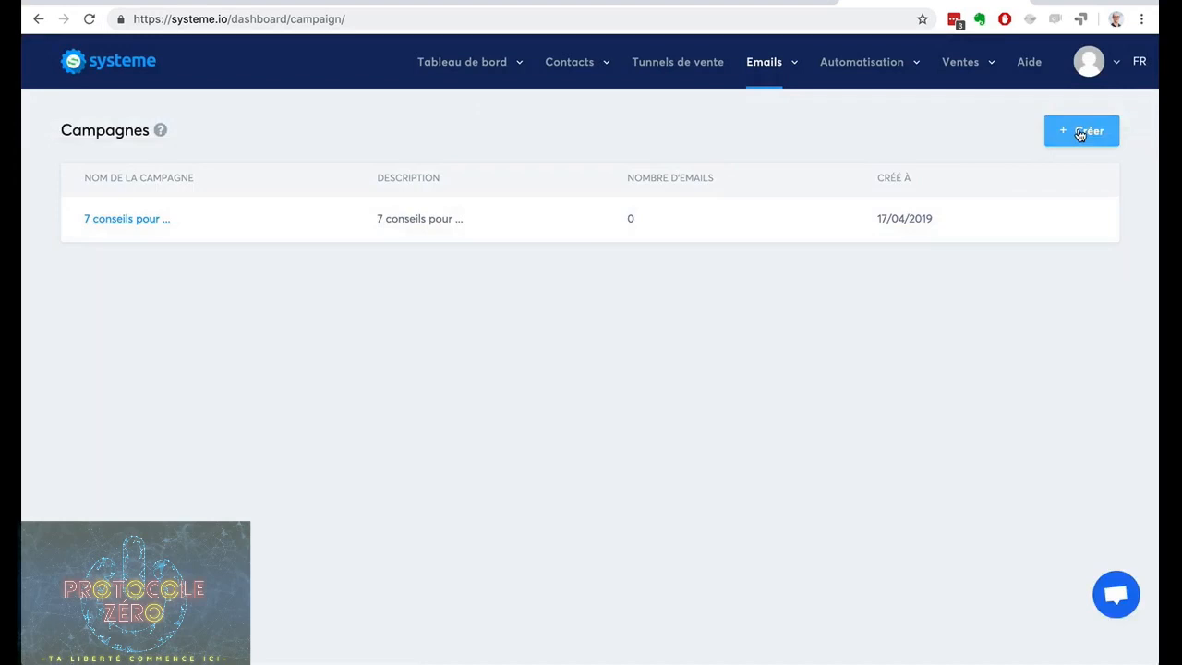
# Step: Open the "7 conseils pour ..." campaign and examine the subject, delay and placement settings for a new step, discarding the form
pyautogui.click(143, 225)
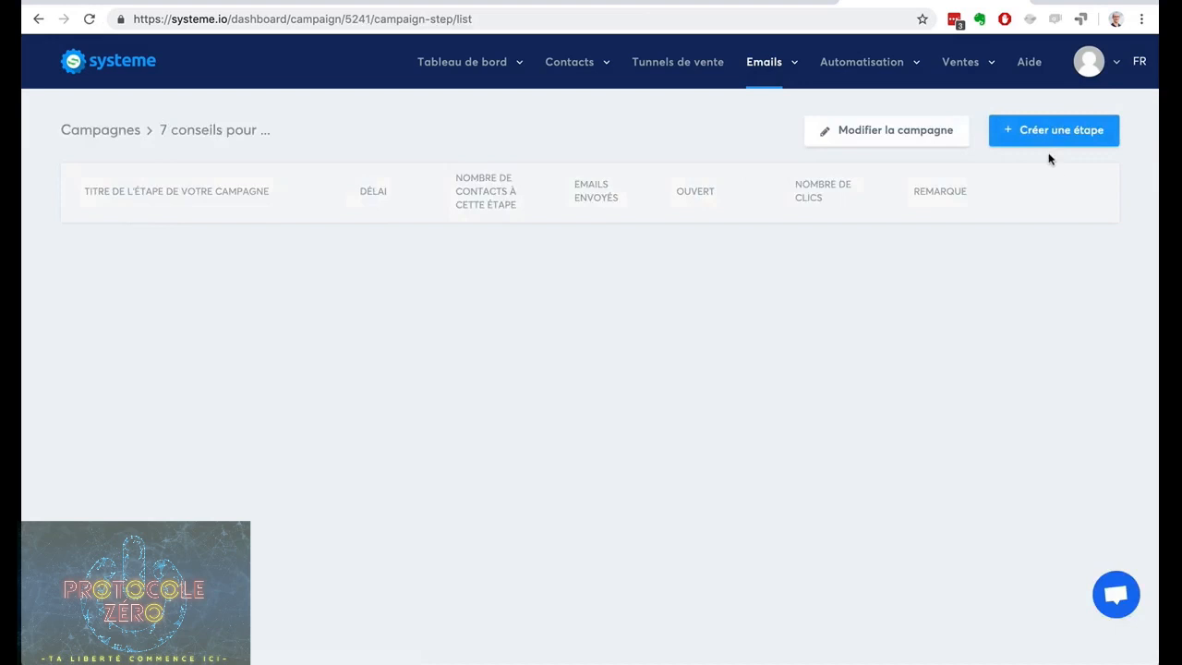
pyautogui.click(1026, 132)
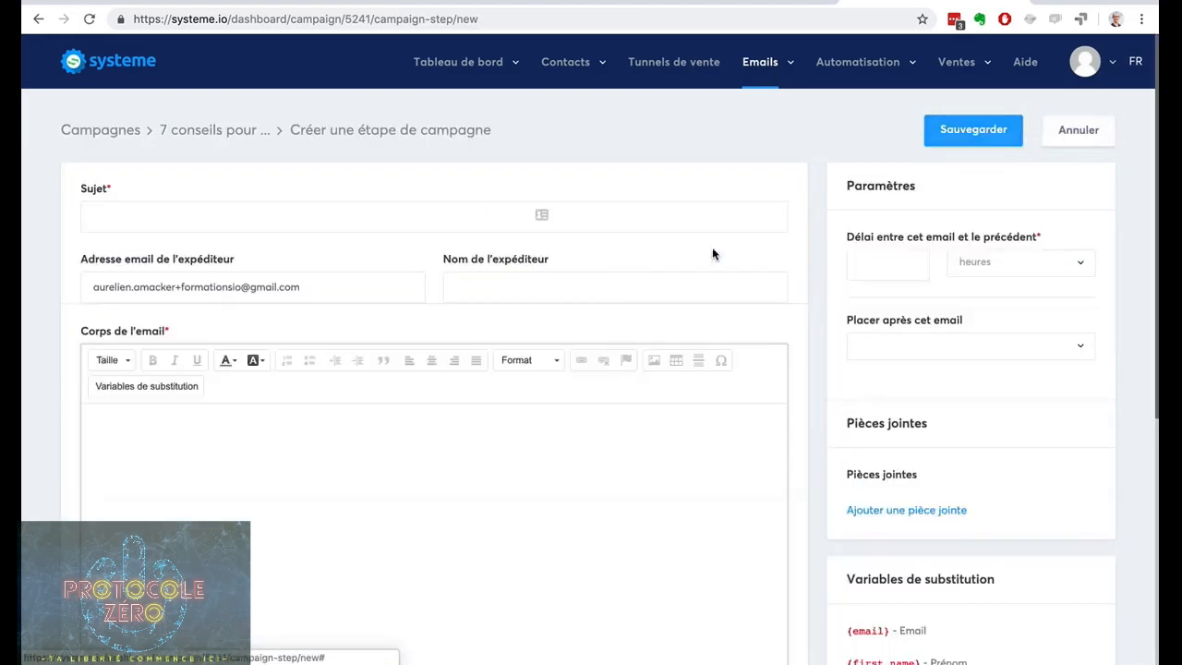
pyautogui.click(209, 218)
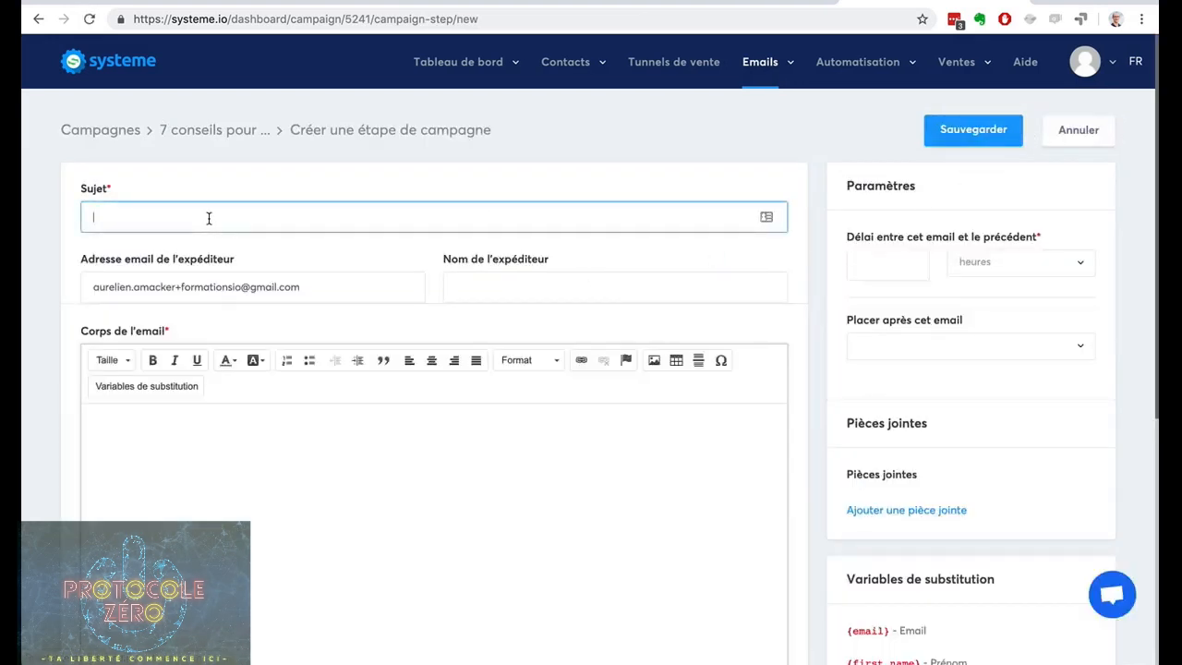
pyautogui.click(900, 261)
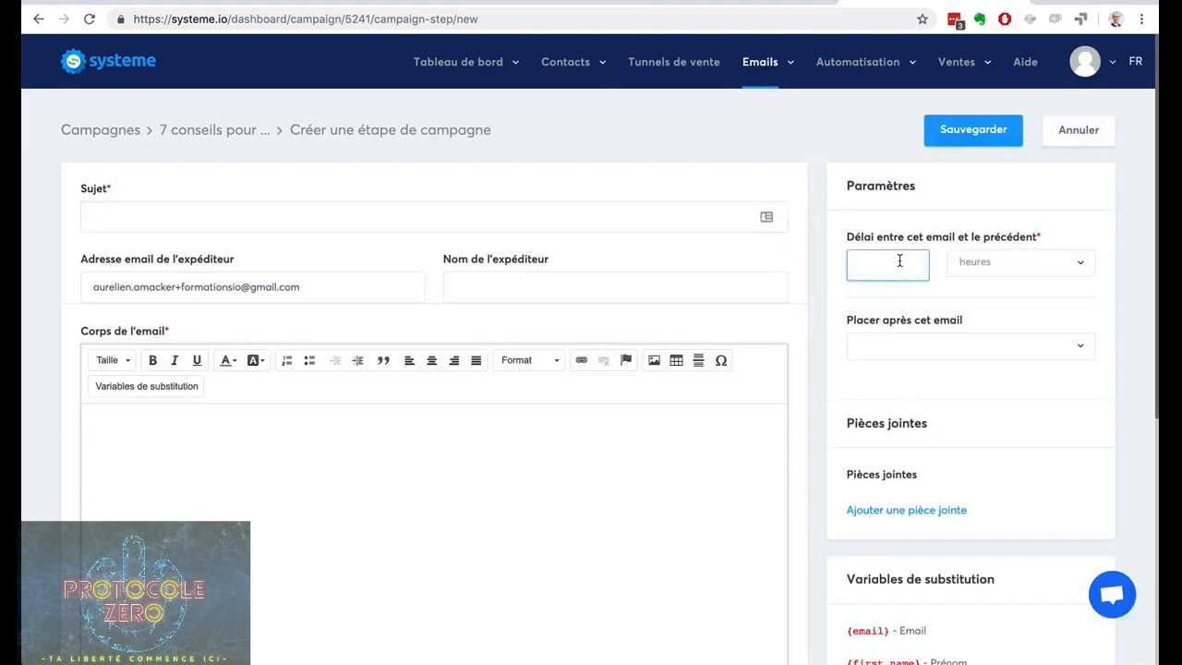
pyautogui.click(967, 347)
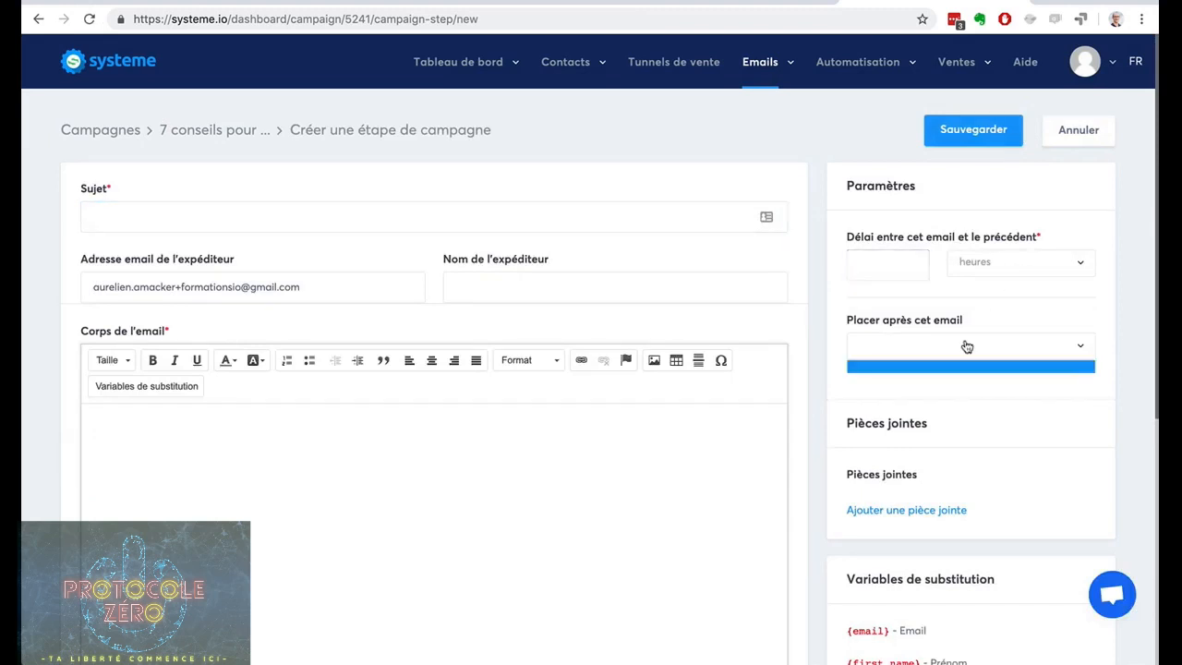
pyautogui.click(967, 346)
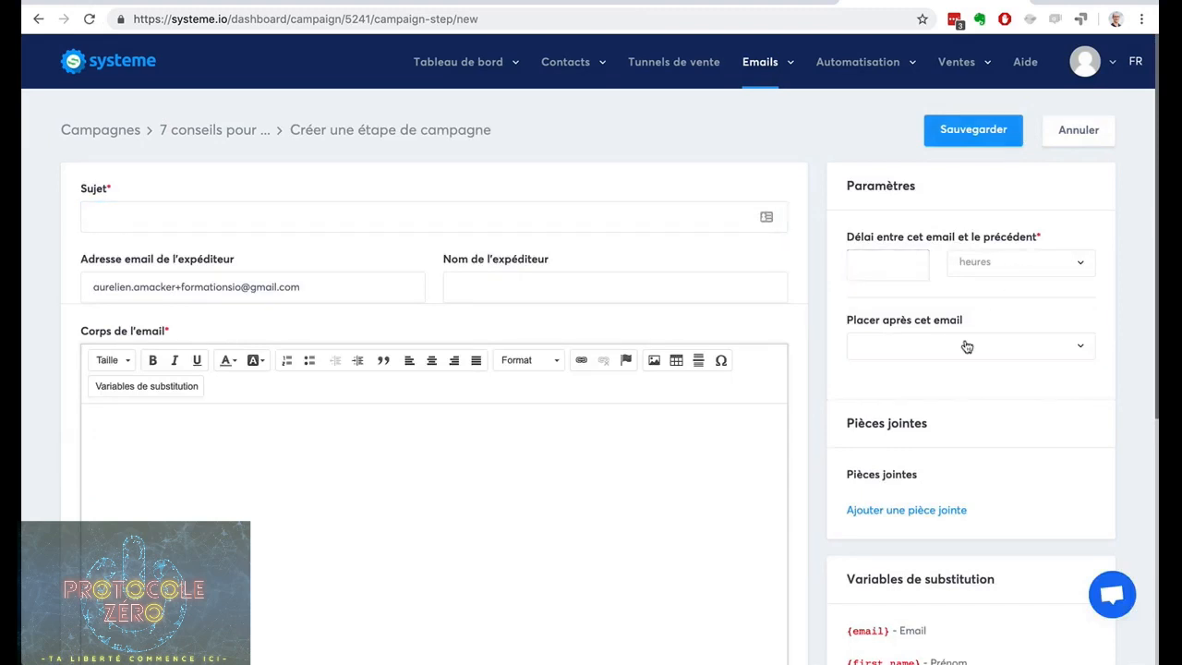
pyautogui.click(972, 130)
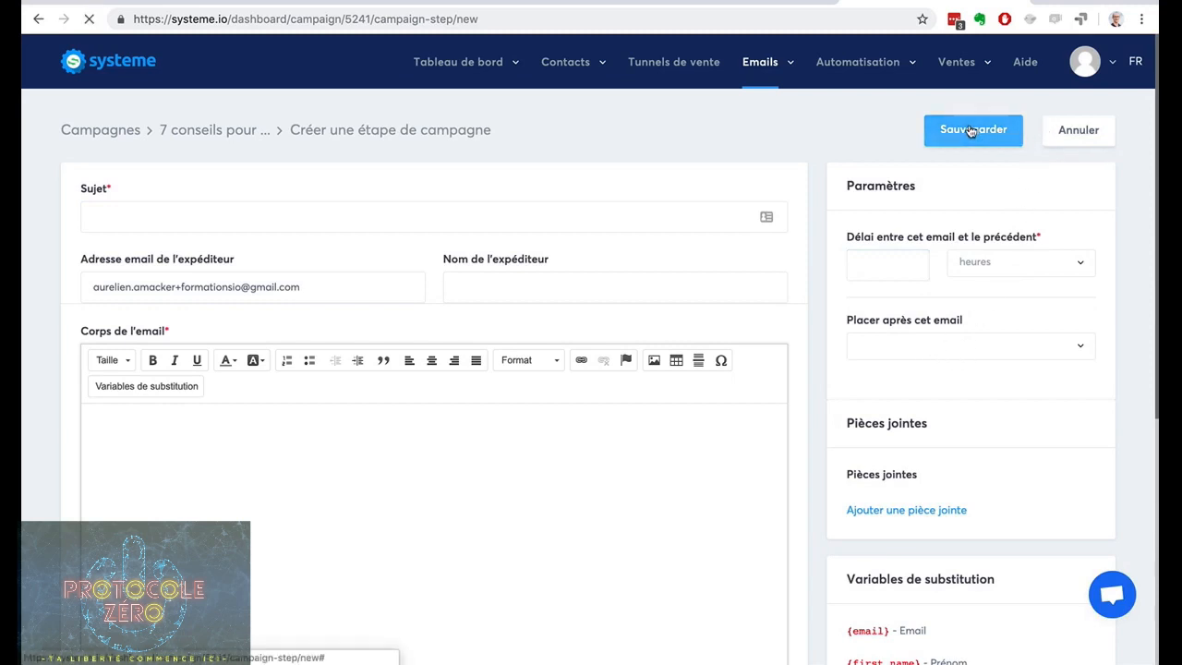
pyautogui.click(1072, 130)
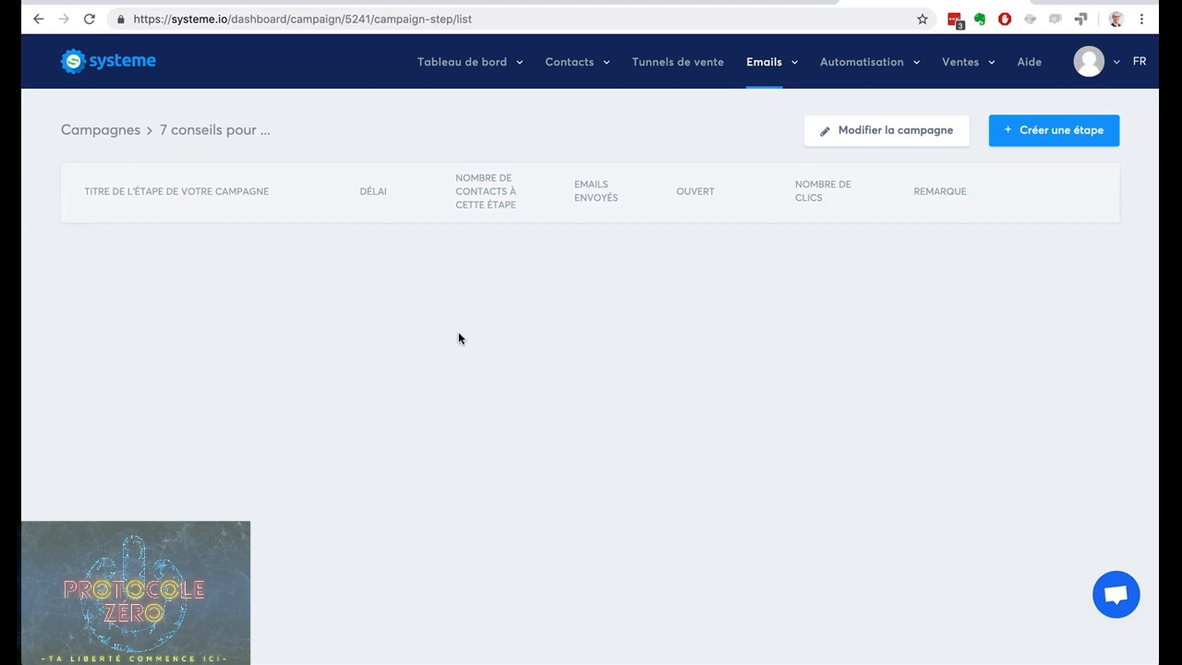
# Step: Bring up the available sections of the Emails area
pyautogui.moveTo(774, 65)
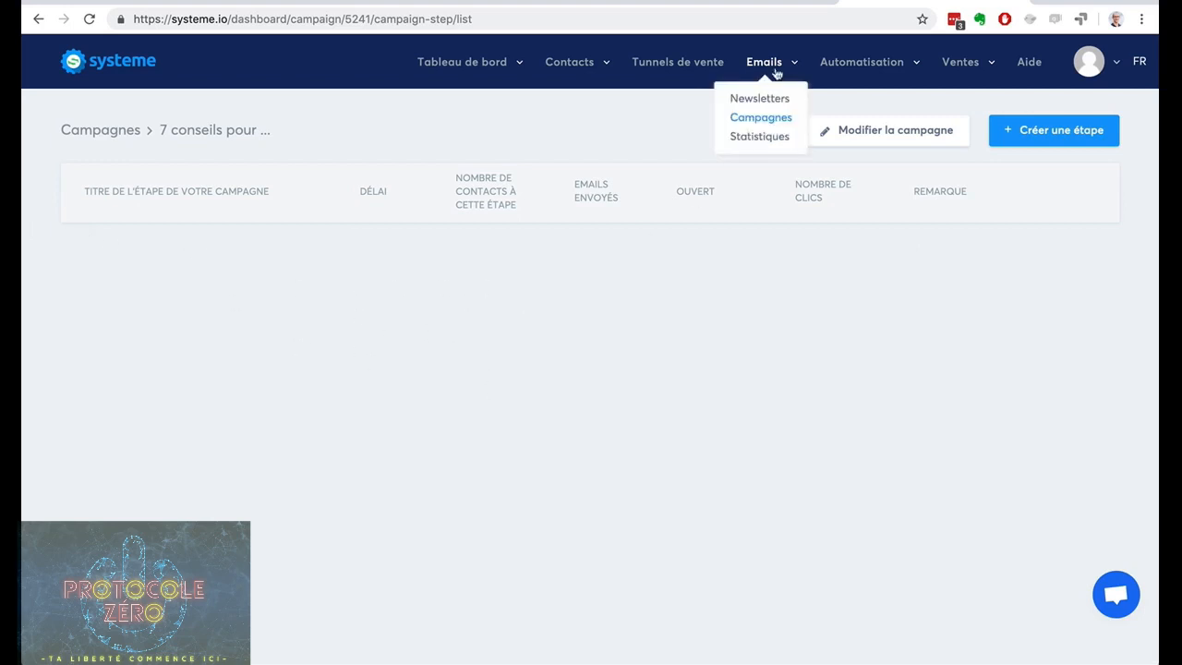